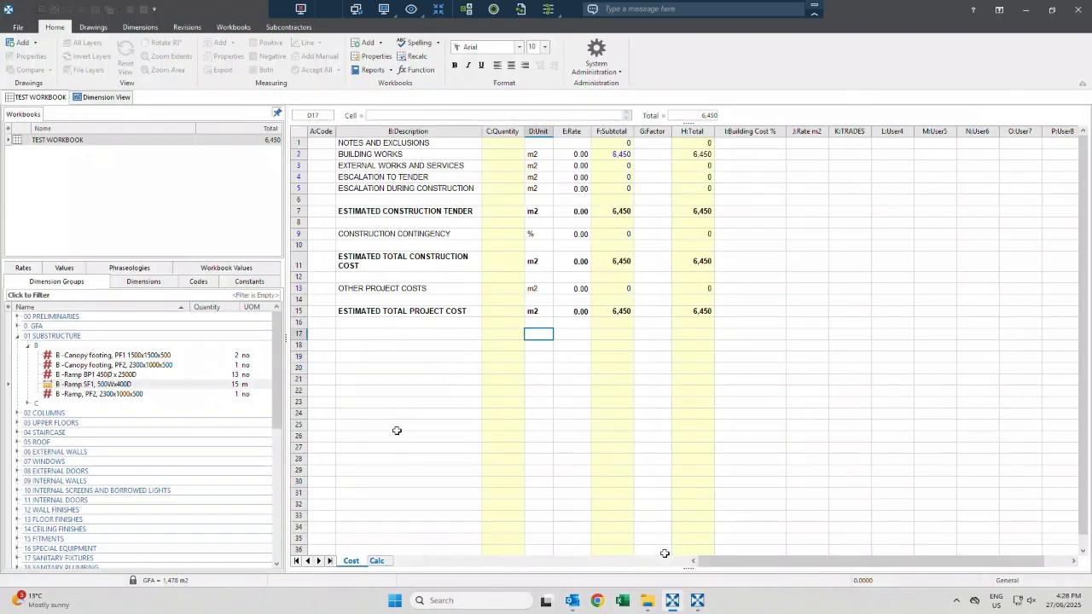
# Show the available rate libraries alongside the workbook's cost summary sheet.
pyautogui.click(23, 268)
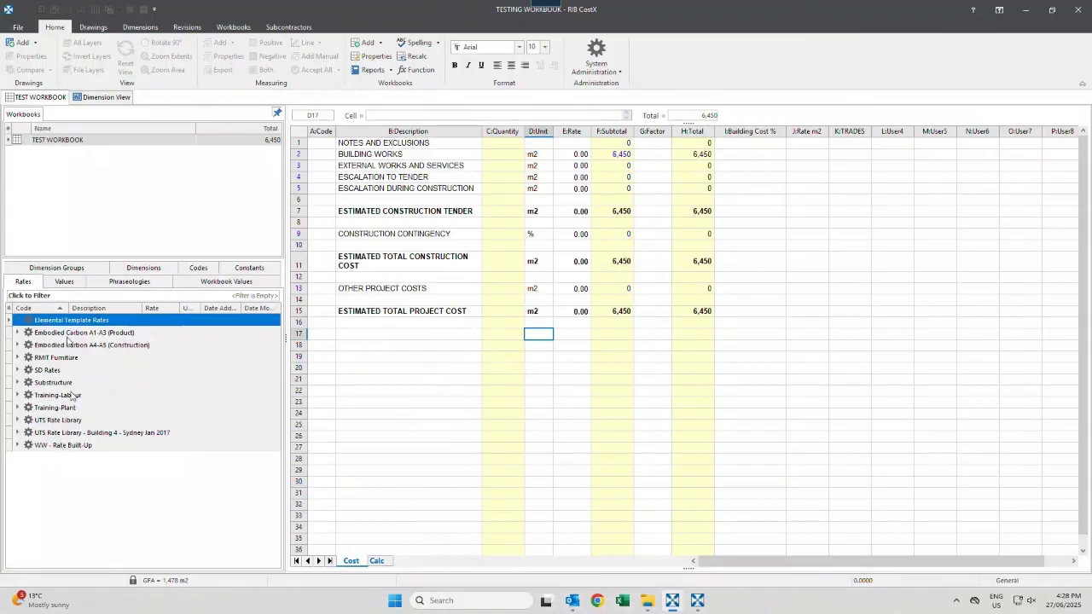
pyautogui.click(395, 426)
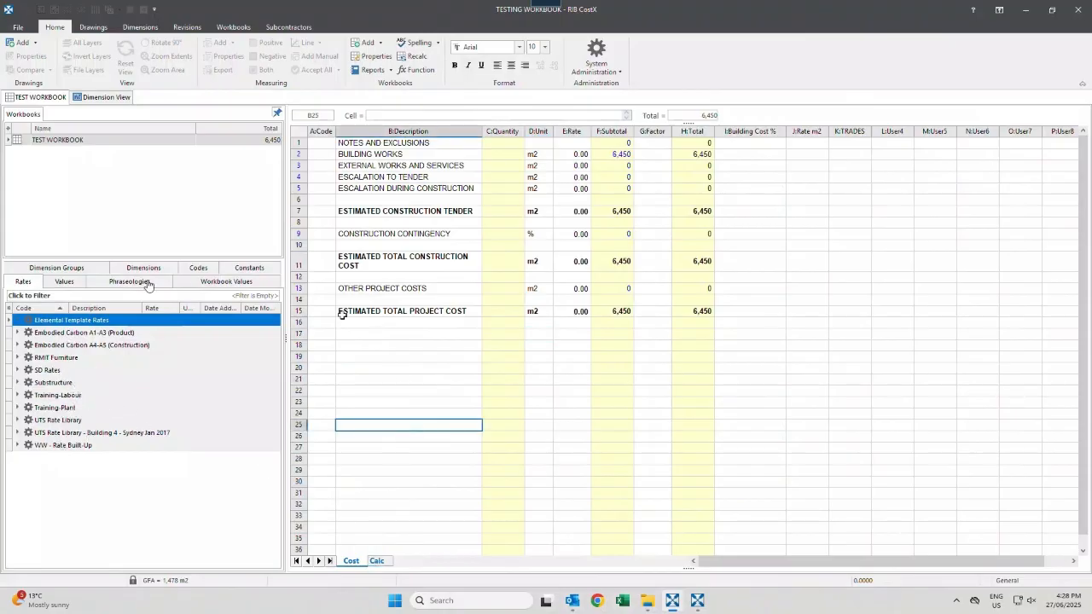
pyautogui.click(542, 380)
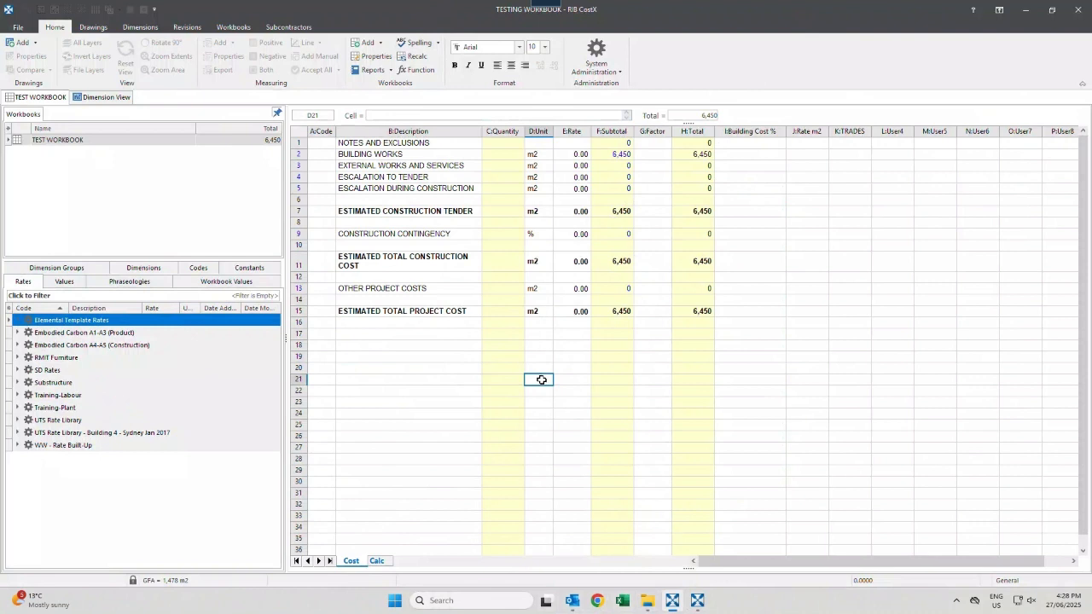
pyautogui.click(480, 358)
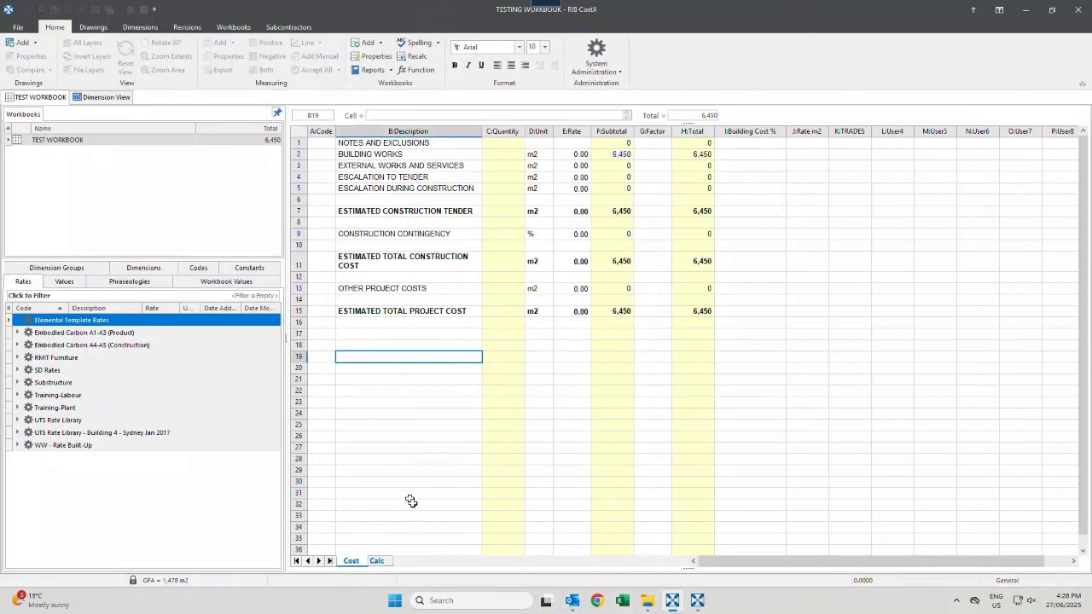
pyautogui.click(454, 413)
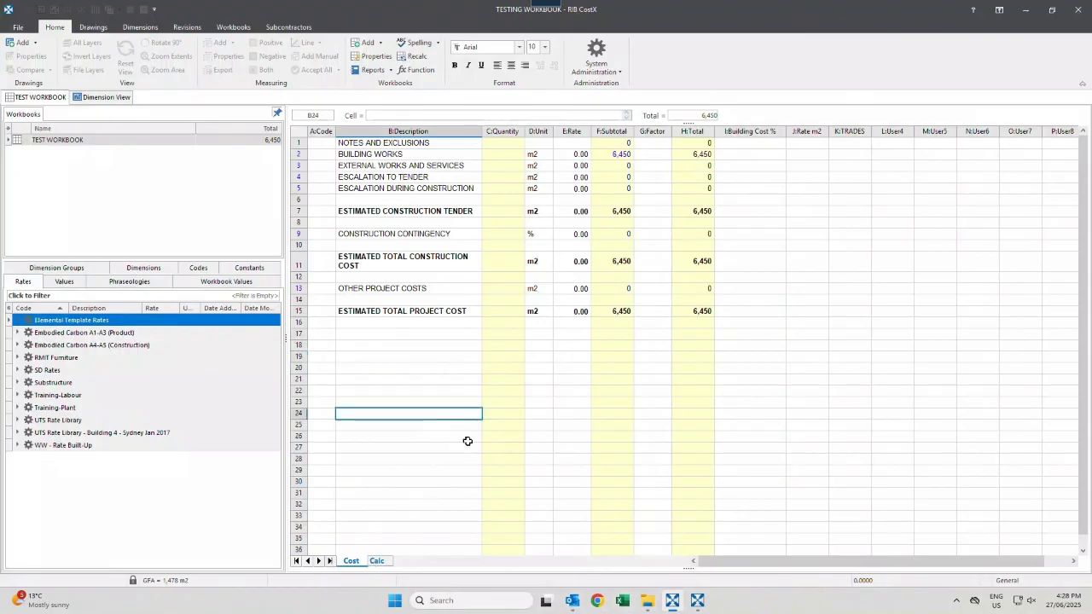
pyautogui.click(468, 438)
# Review the job-specific built-in rates for concrete and steelwork on the workbook's Calc sheet.
pyautogui.click(378, 562)
pyautogui.click(481, 518)
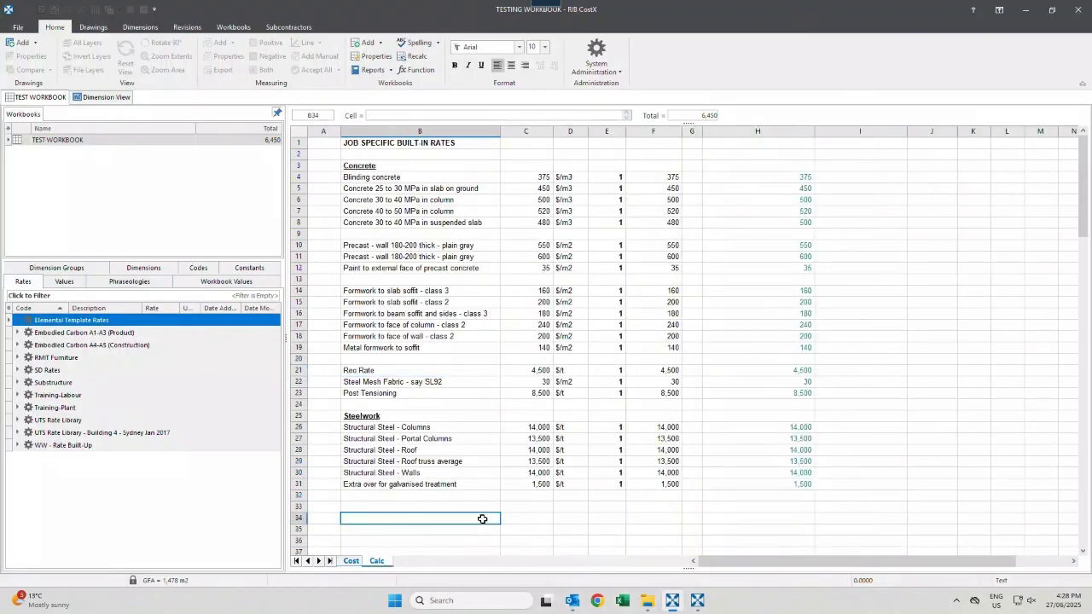
pyautogui.click(405, 143)
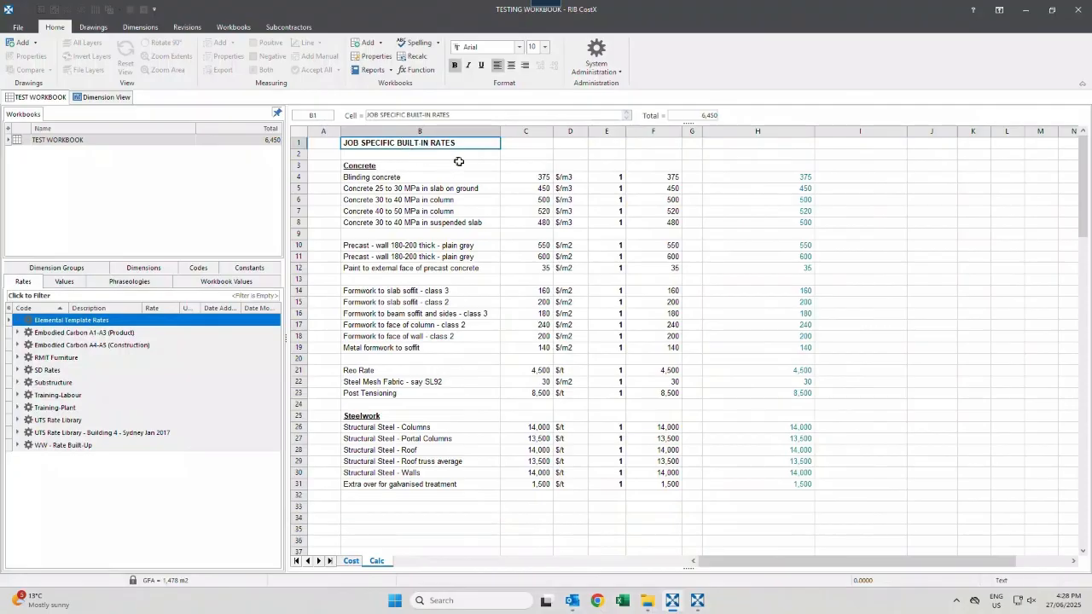
pyautogui.moveTo(456, 164); pyautogui.dragTo(714, 485)
pyautogui.click(394, 521)
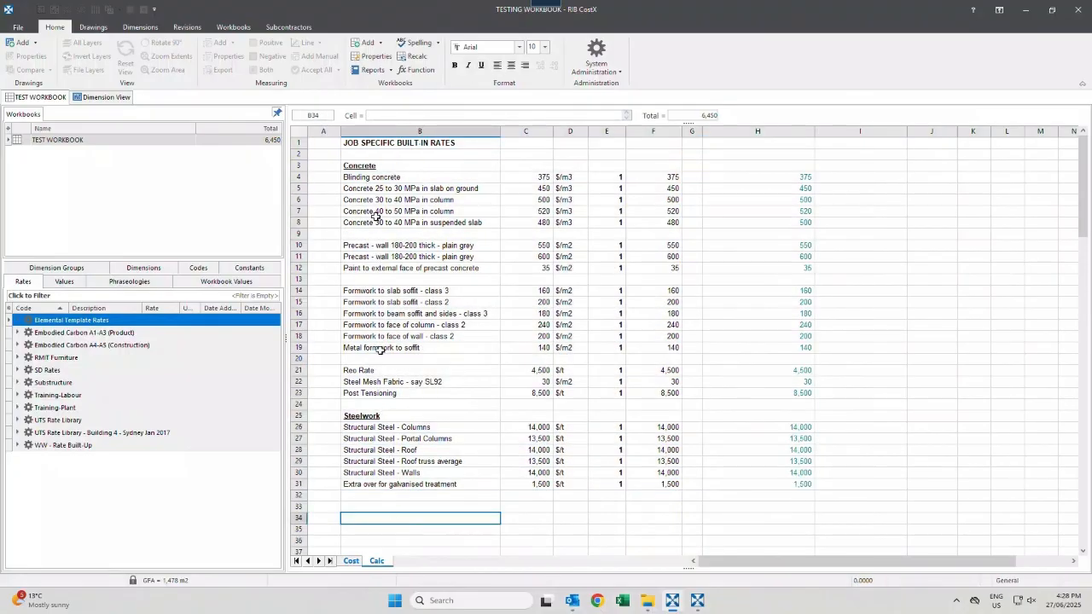
pyautogui.moveTo(376, 167); pyautogui.dragTo(730, 484)
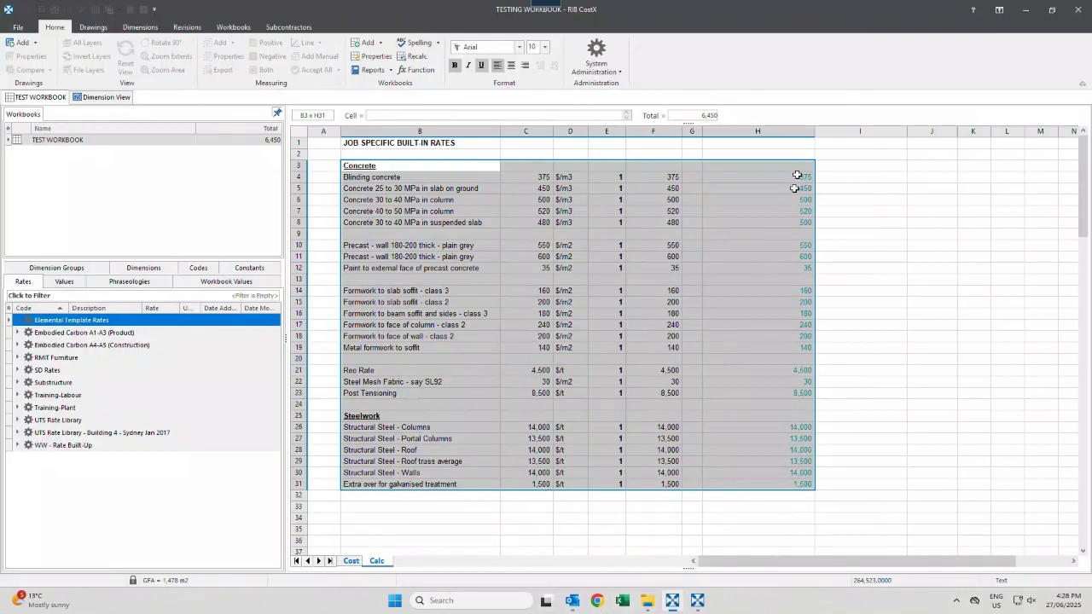
# Return to the Cost sheet and drill through Building Works into 01 Substructure with the dimension groups shown.
pyautogui.click(351, 562)
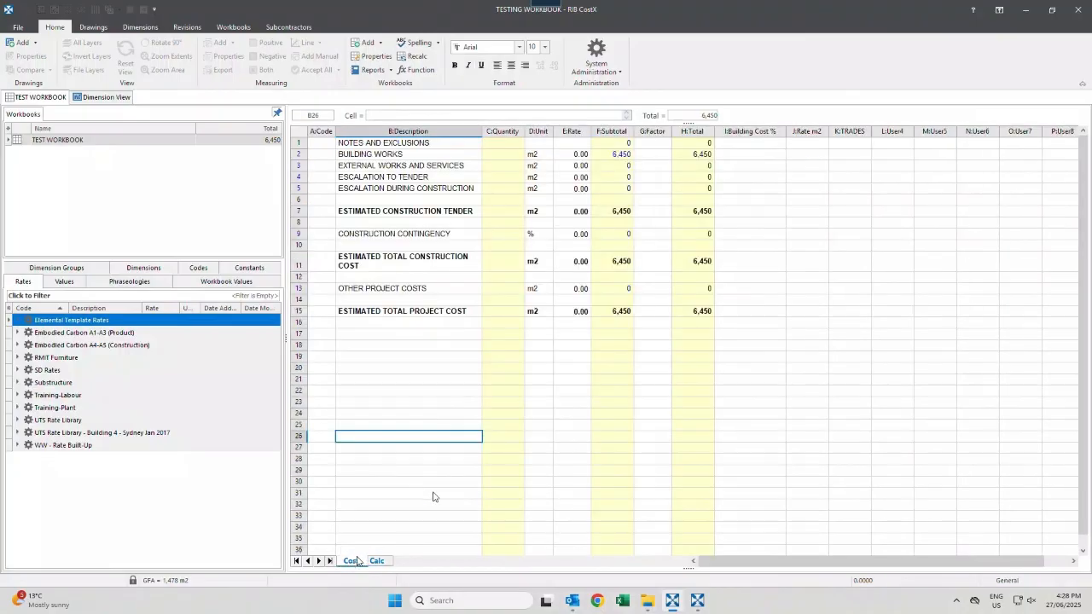
pyautogui.click(540, 247)
pyautogui.click(615, 153)
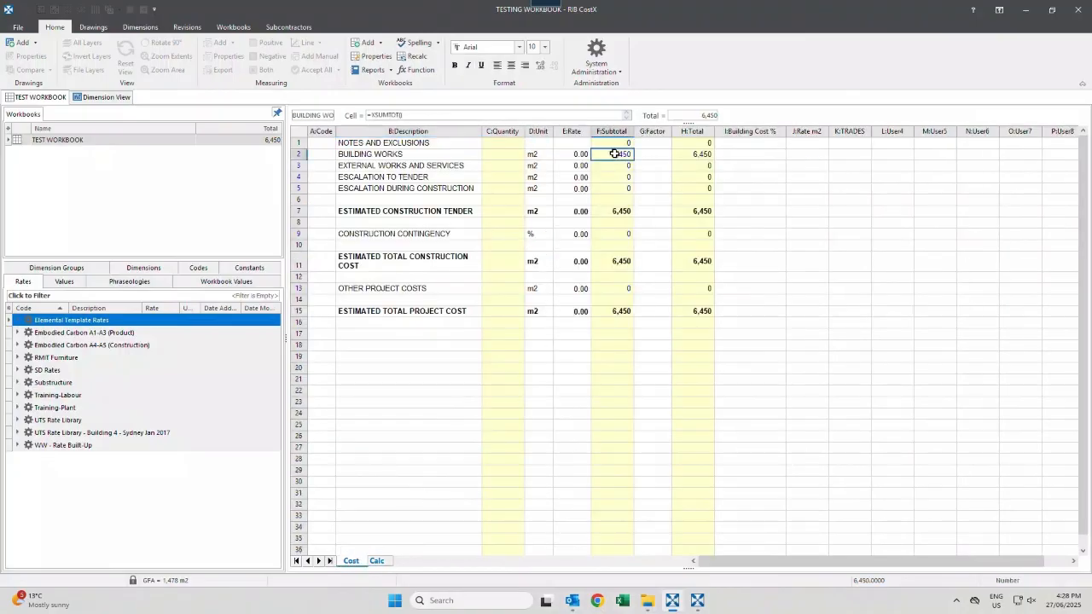
pyautogui.doubleClick(615, 154)
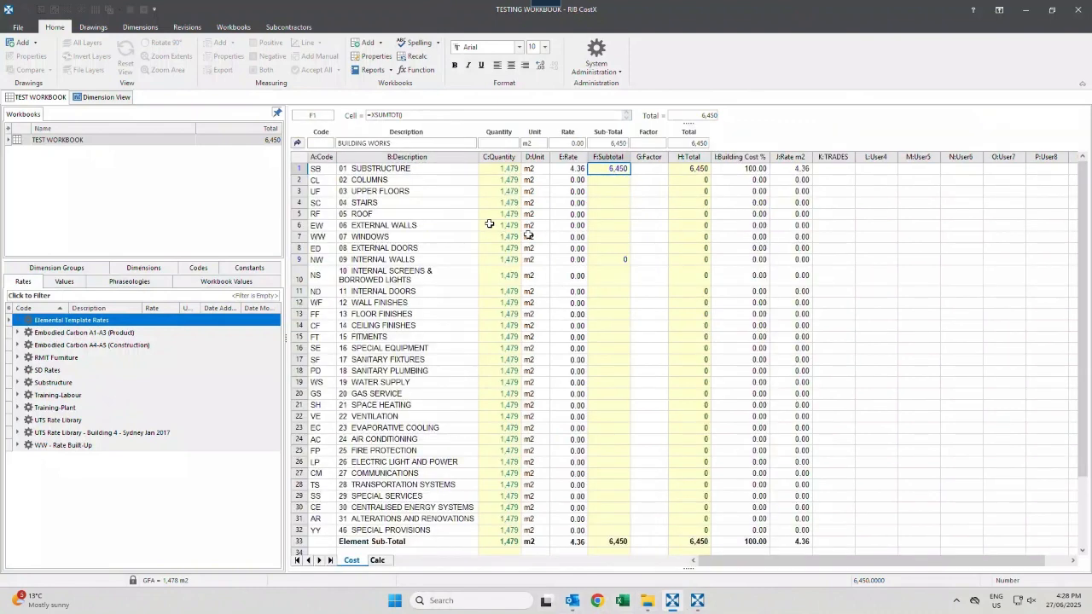
pyautogui.click(56, 267)
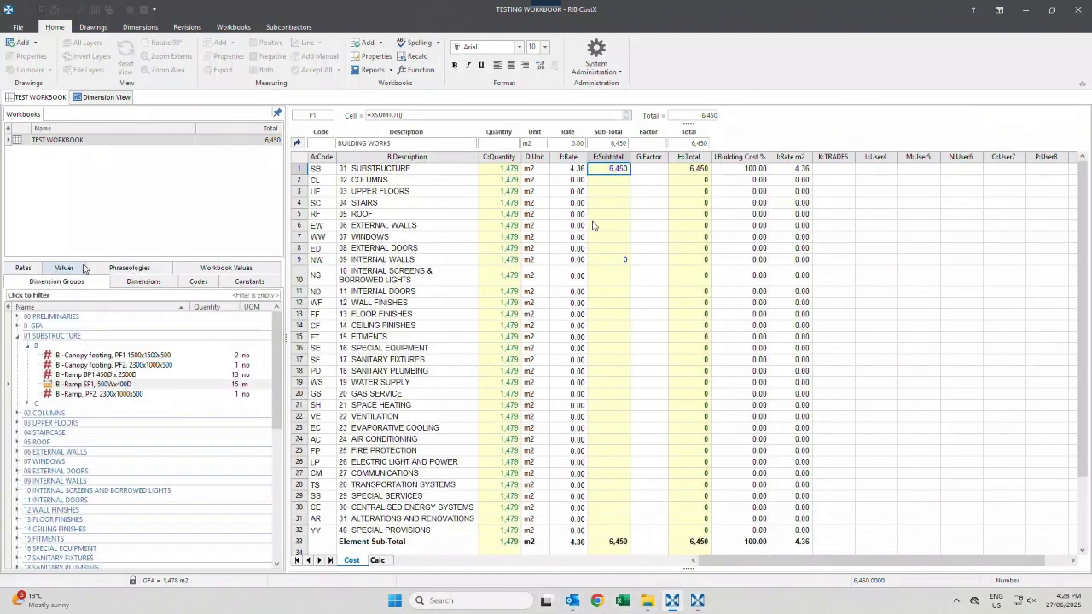
pyautogui.doubleClick(618, 168)
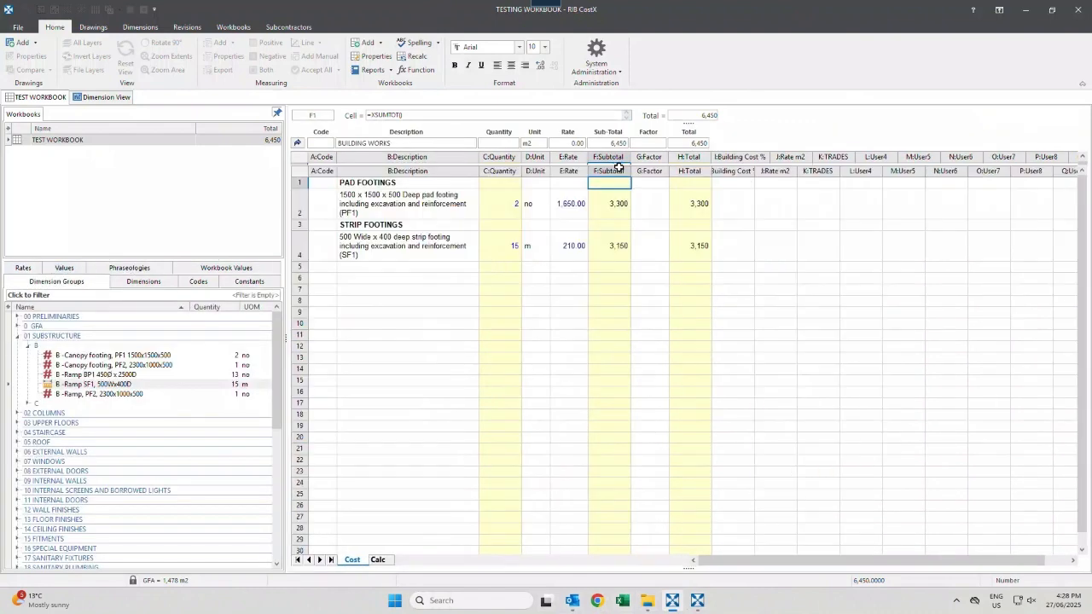
# Inspect the PF1 pad footing's quantity sheet and its linked canopy footing dimension group.
pyautogui.click(74, 357)
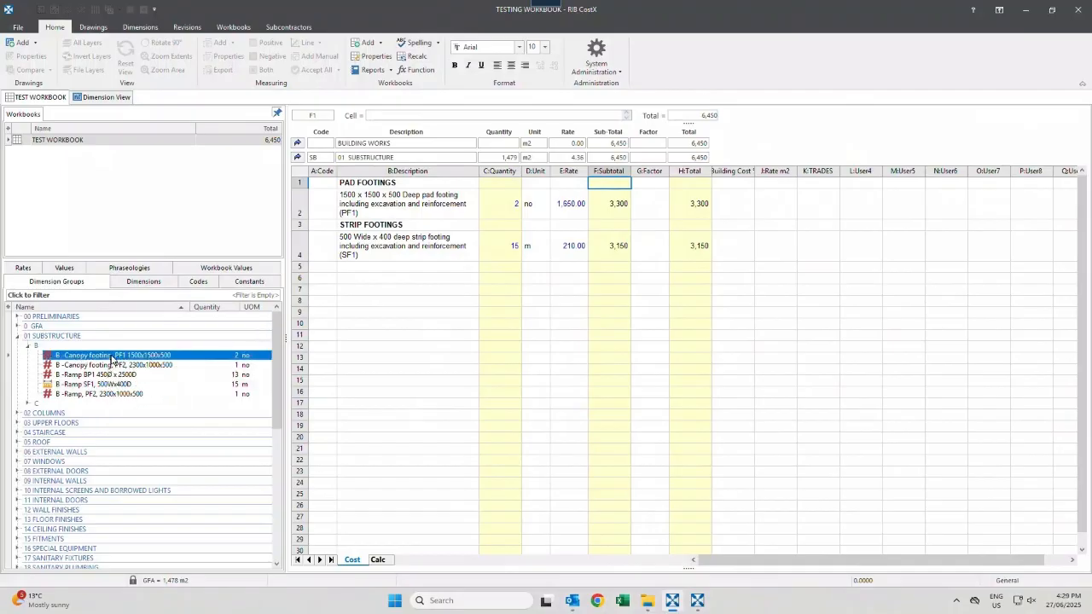
pyautogui.click(106, 384)
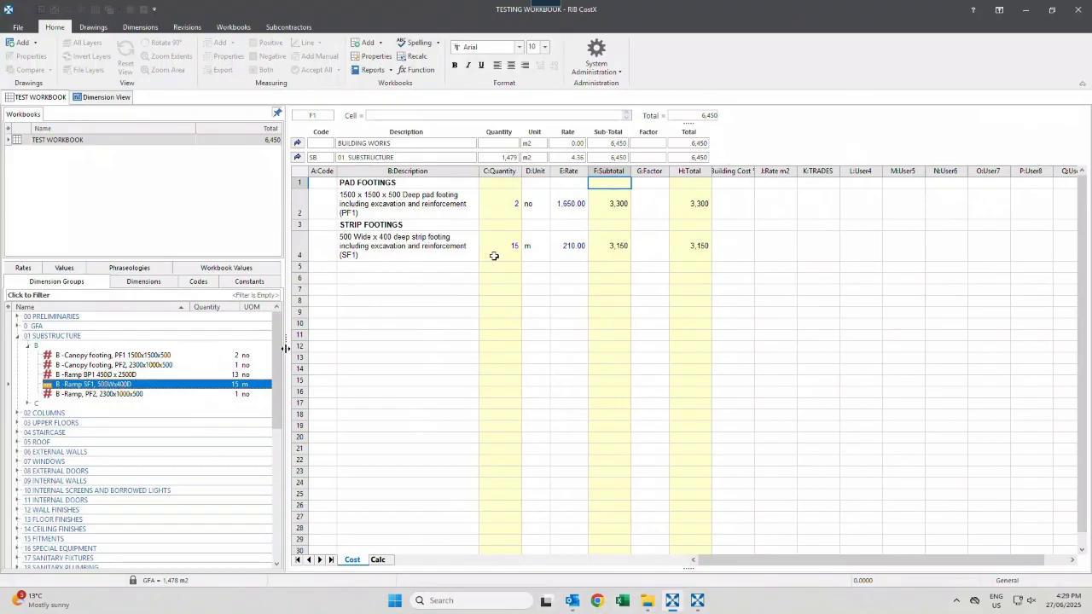
pyautogui.click(499, 207)
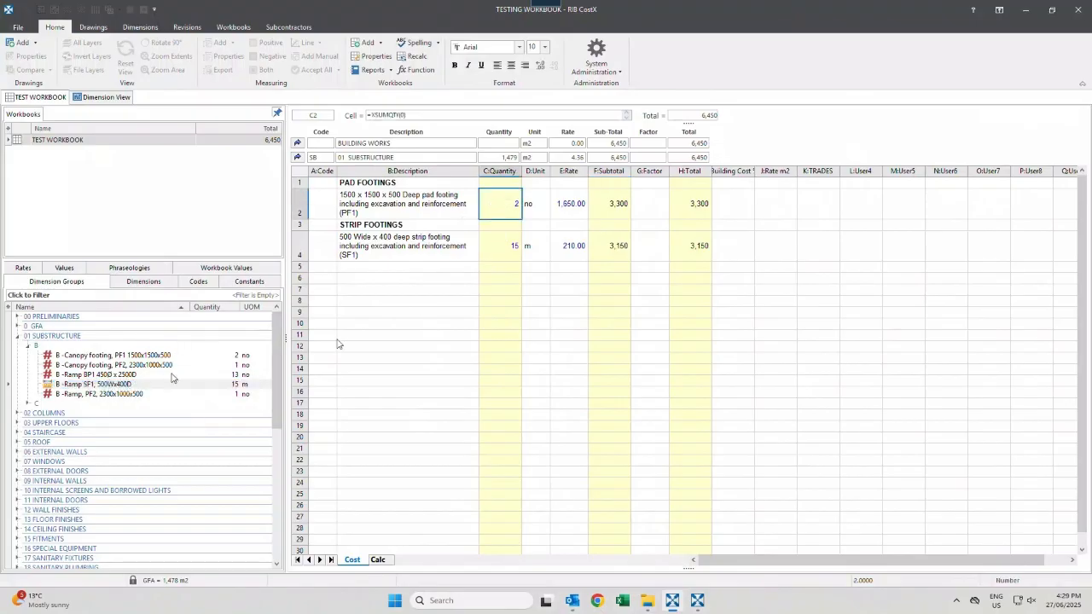
pyautogui.doubleClick(505, 211)
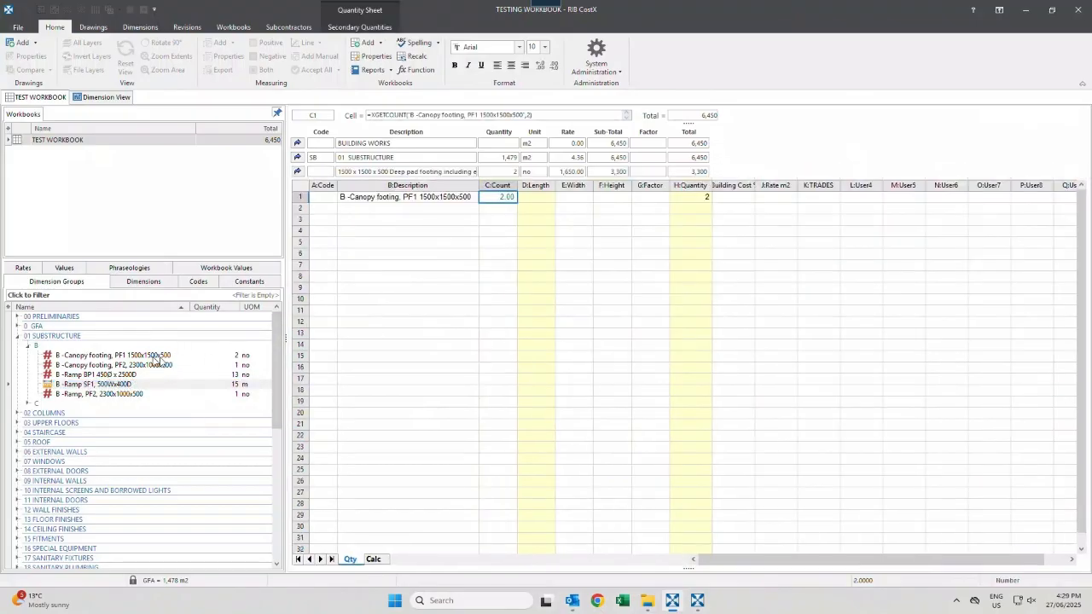
pyautogui.moveTo(154, 357)
pyautogui.mouseDown()
pyautogui.moveTo(549, 212)
pyautogui.moveTo(504, 209)
pyautogui.moveTo(145, 354)
pyautogui.mouseUp()
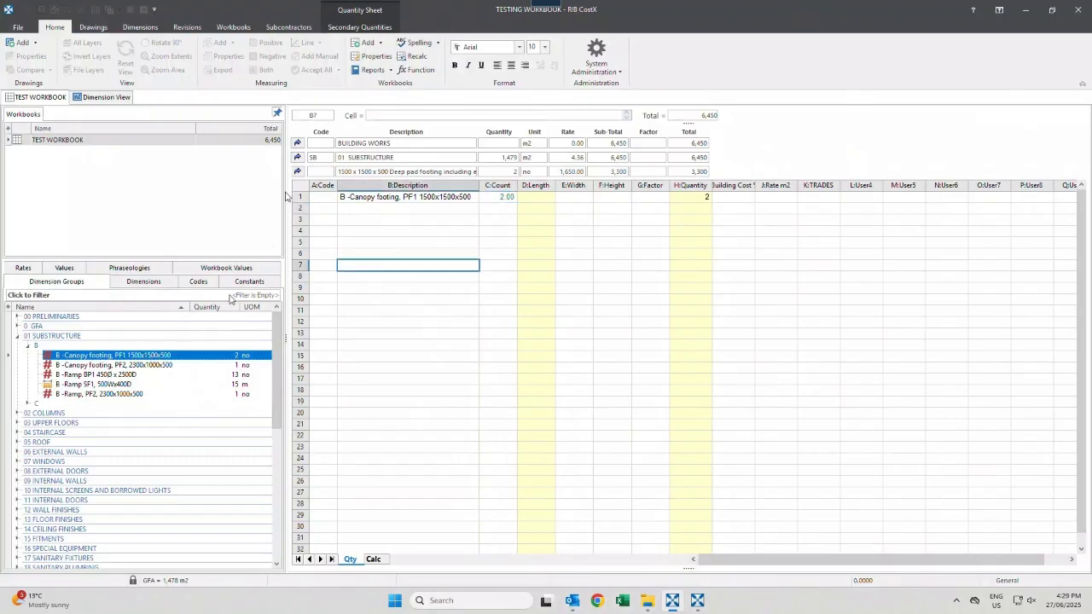
# Return to the substructure items and inspect the SF1 strip footing's quantity sheet and its ramp dimension group.
pyautogui.click(297, 170)
pyautogui.click(505, 248)
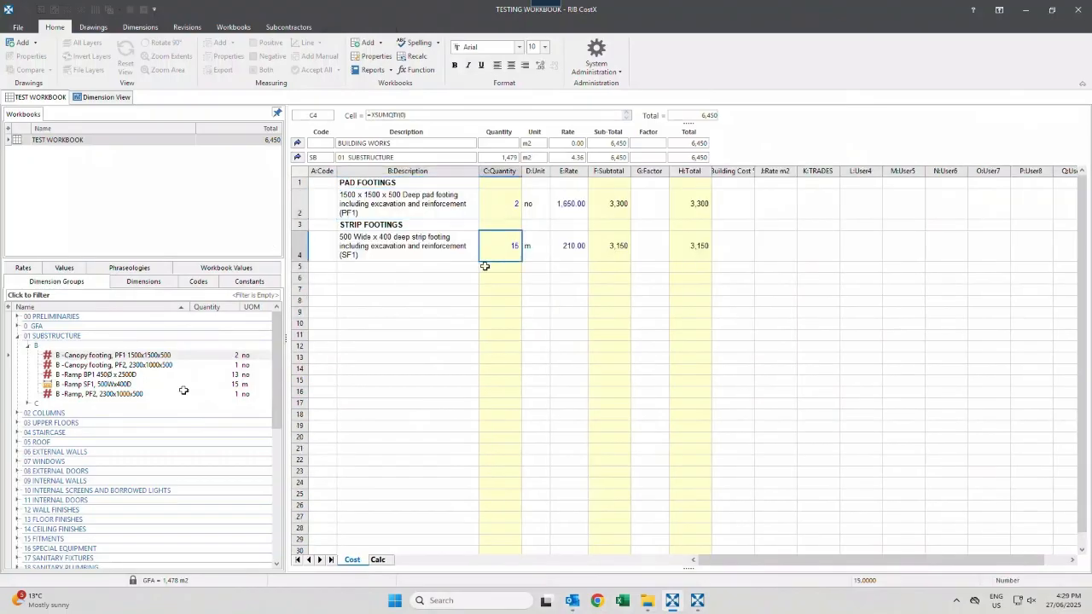
pyautogui.doubleClick(495, 254)
pyautogui.moveTo(158, 388); pyautogui.dragTo(322, 311)
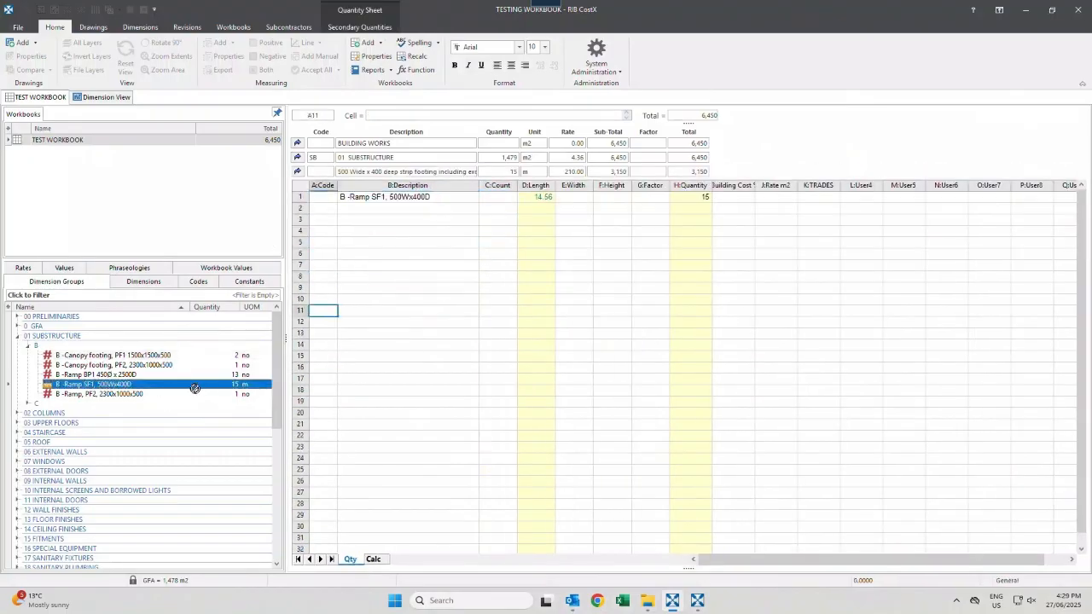
# Open the PF1 pad footing's rate build-up and review its dimensions and rate calculation.
pyautogui.click(299, 172)
pyautogui.click(566, 205)
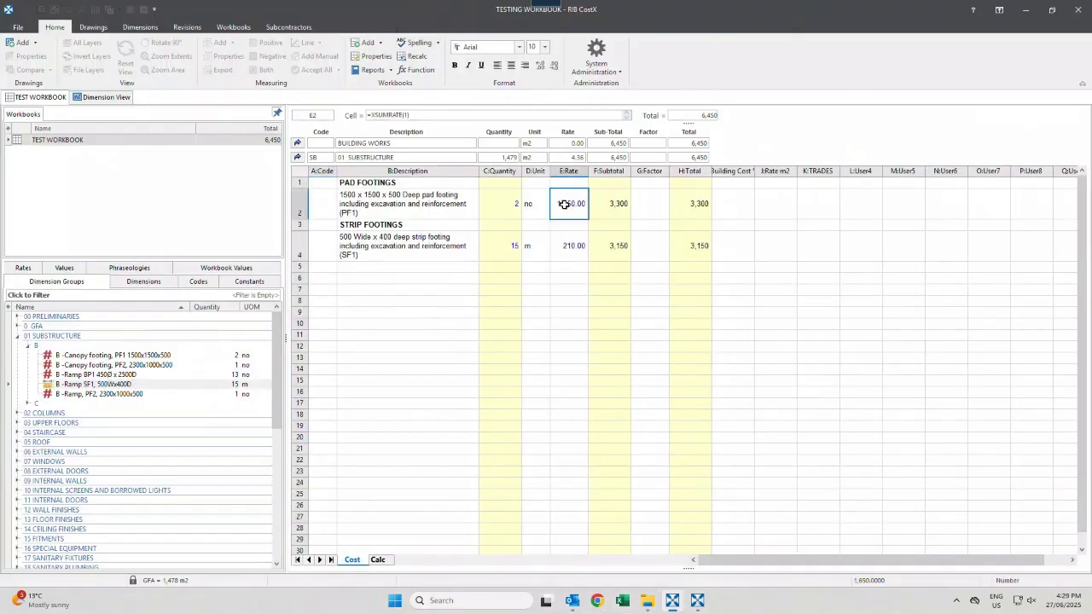
pyautogui.doubleClick(567, 204)
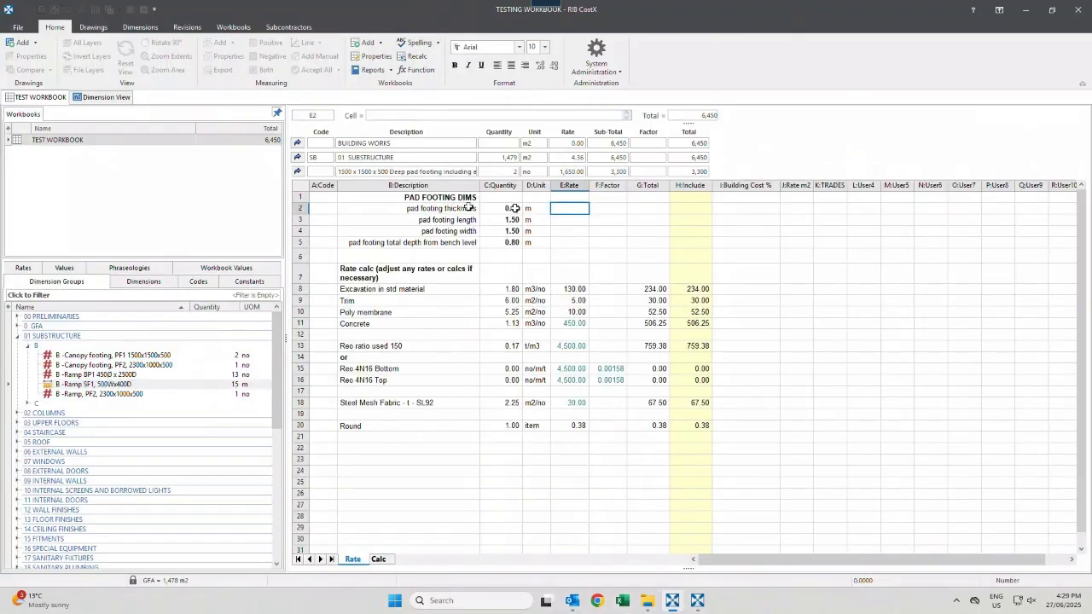
pyautogui.moveTo(512, 208); pyautogui.dragTo(514, 240)
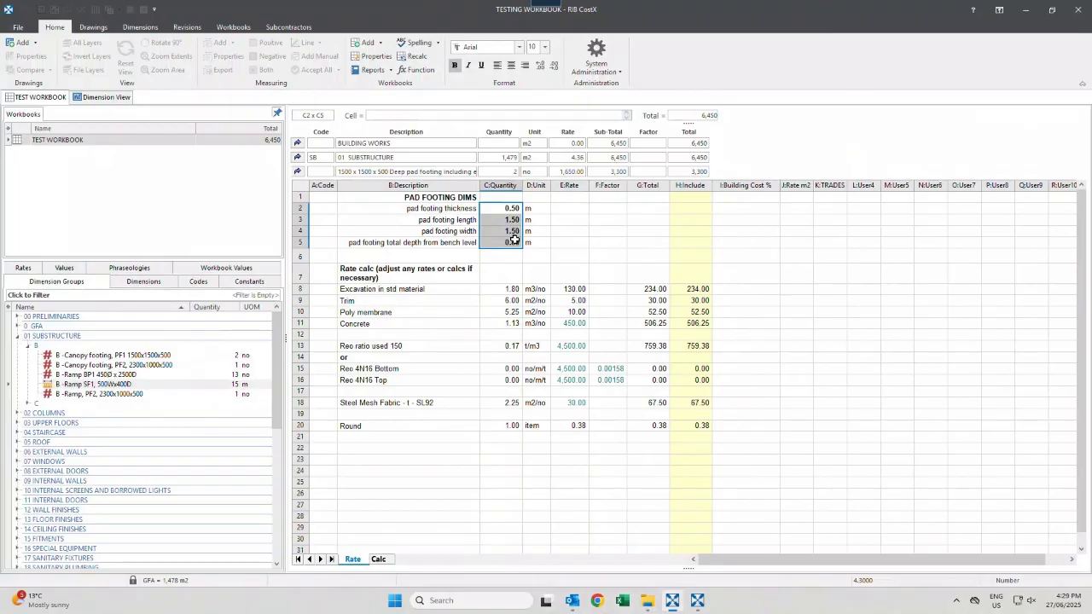
pyautogui.moveTo(364, 198); pyautogui.dragTo(687, 424)
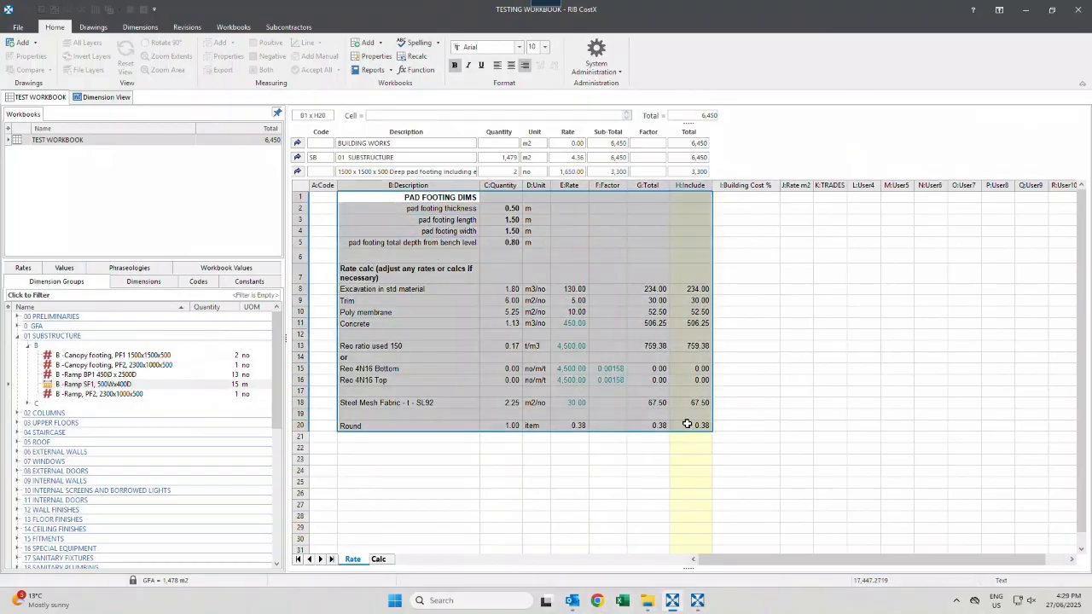
# Check the pad footing thickness, length, width and total depth inputs that drive the rate build-up.
pyautogui.click(428, 243)
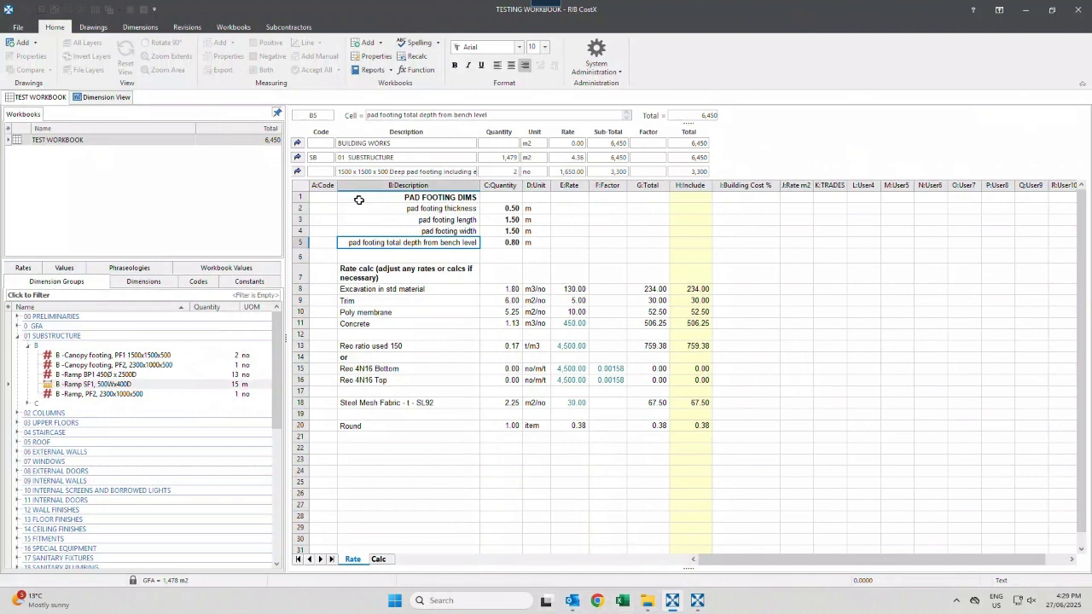
pyautogui.moveTo(510, 209); pyautogui.dragTo(503, 242)
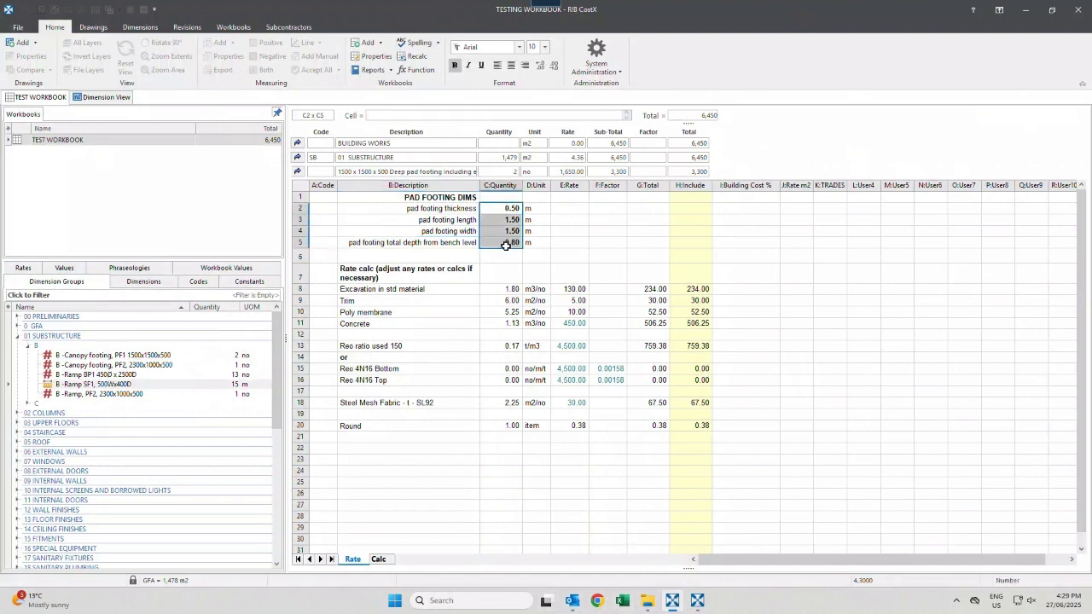
pyautogui.click(503, 210)
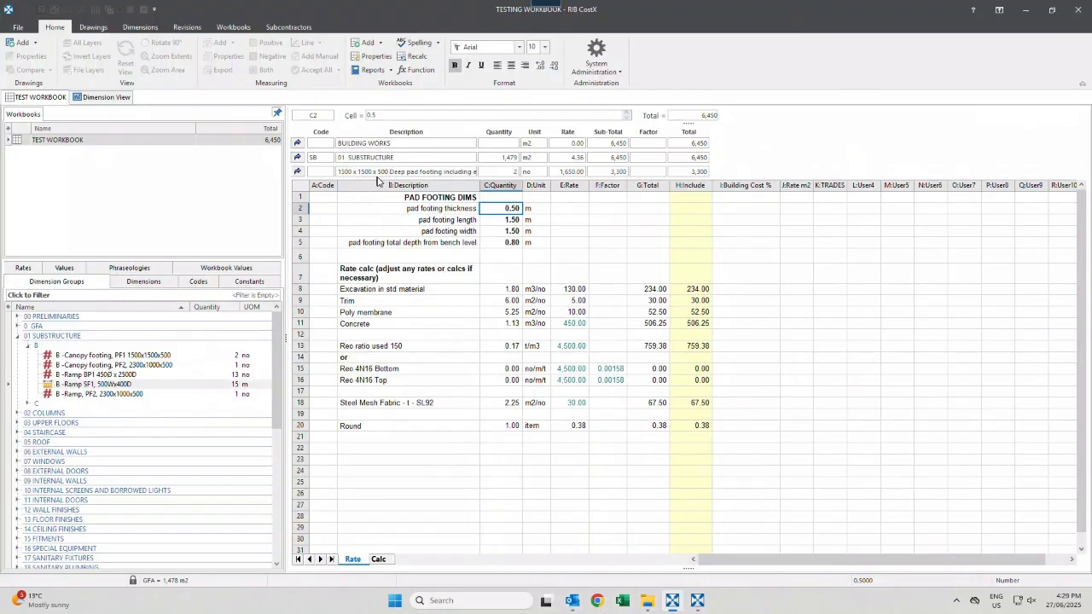
pyautogui.click(501, 223)
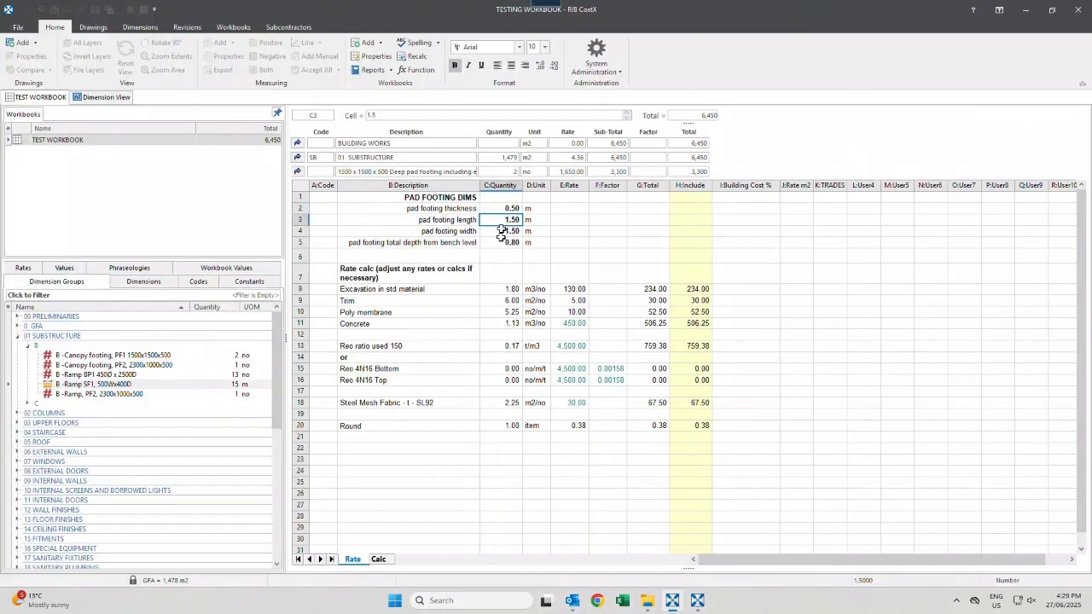
pyautogui.click(502, 208)
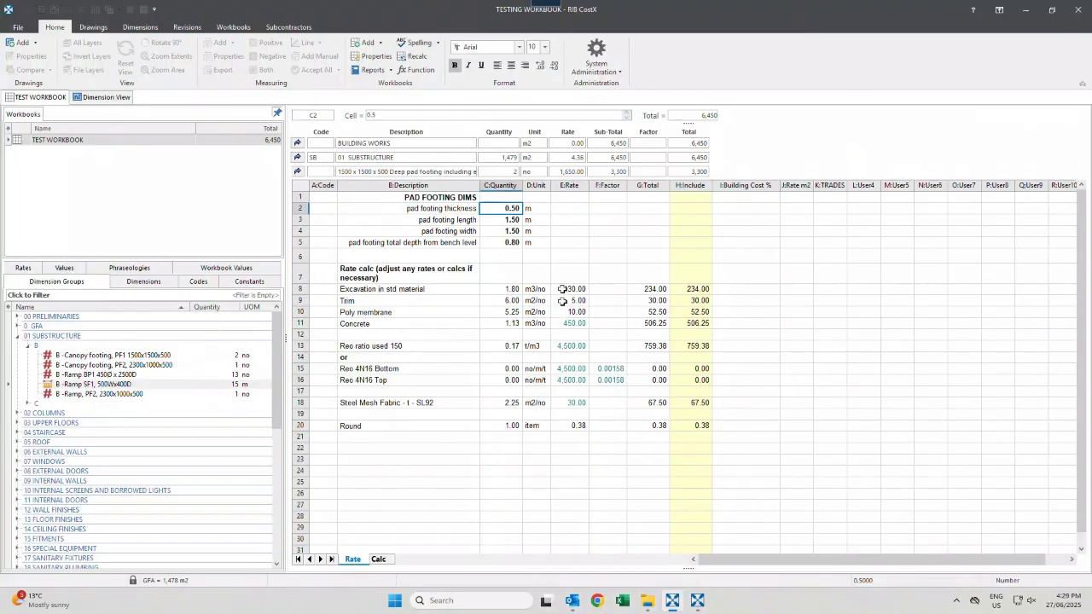
# Trace the build-up's concrete rate to its named source cell and set the concrete 25 to 30 MPa slab-on-ground rate to 400.
pyautogui.click(575, 324)
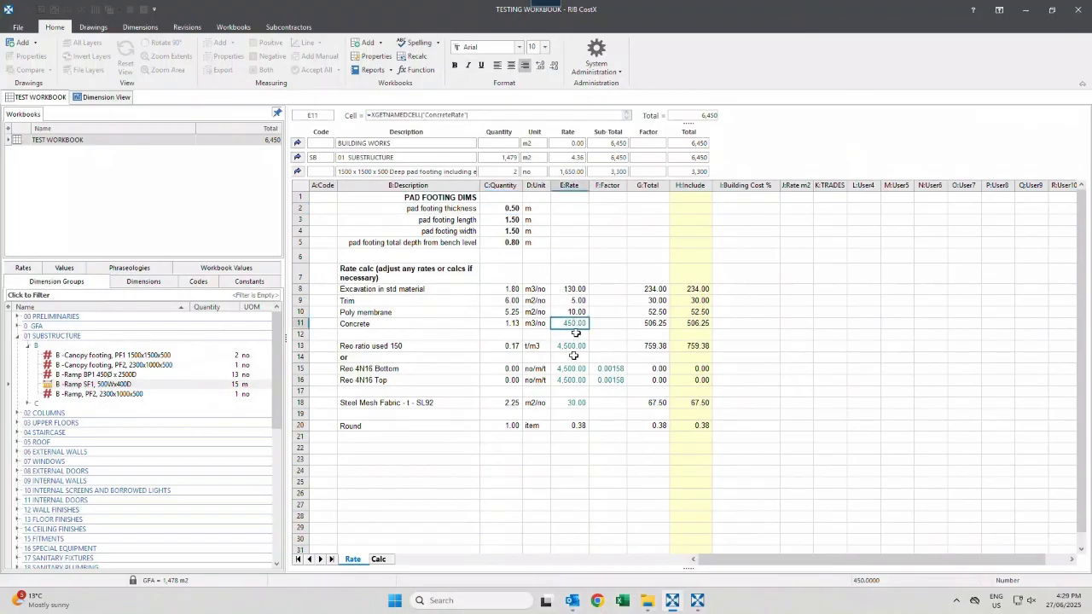
pyautogui.rightClick(575, 323)
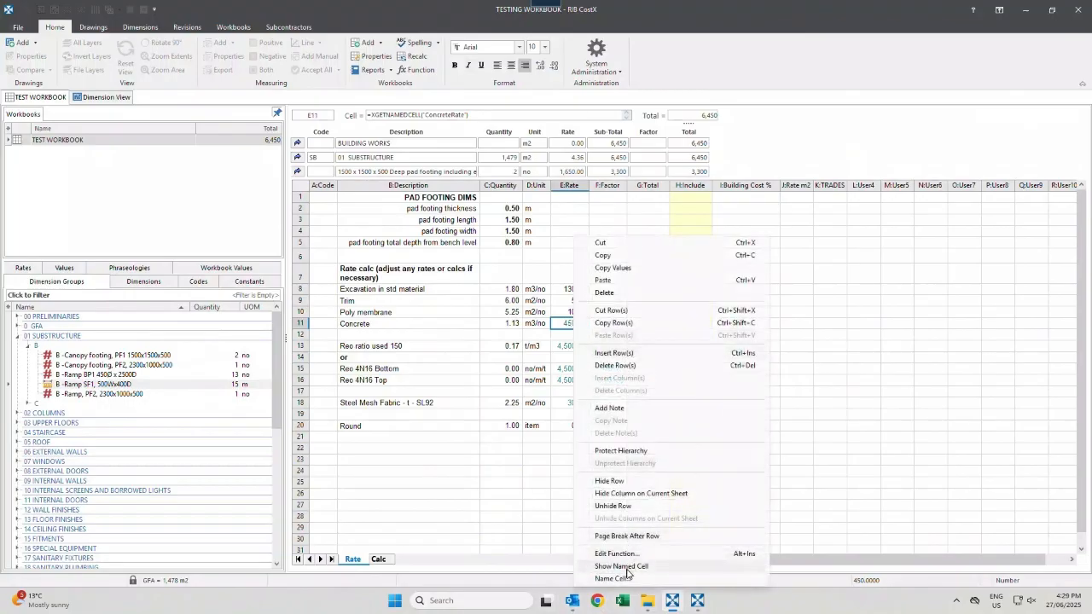
pyautogui.click(628, 568)
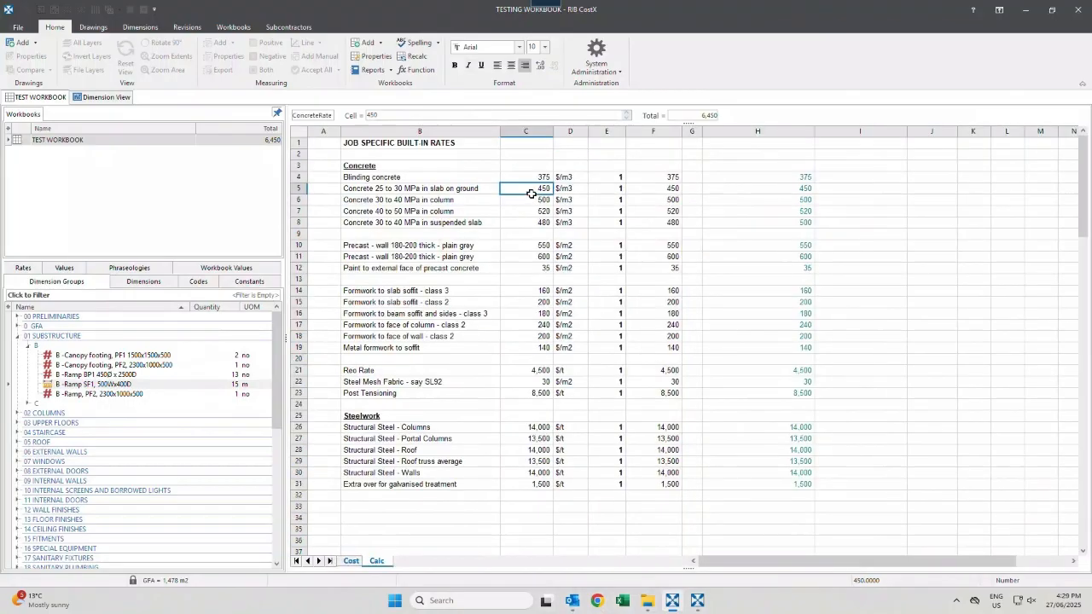
pyautogui.write('400')
pyautogui.press('Return')
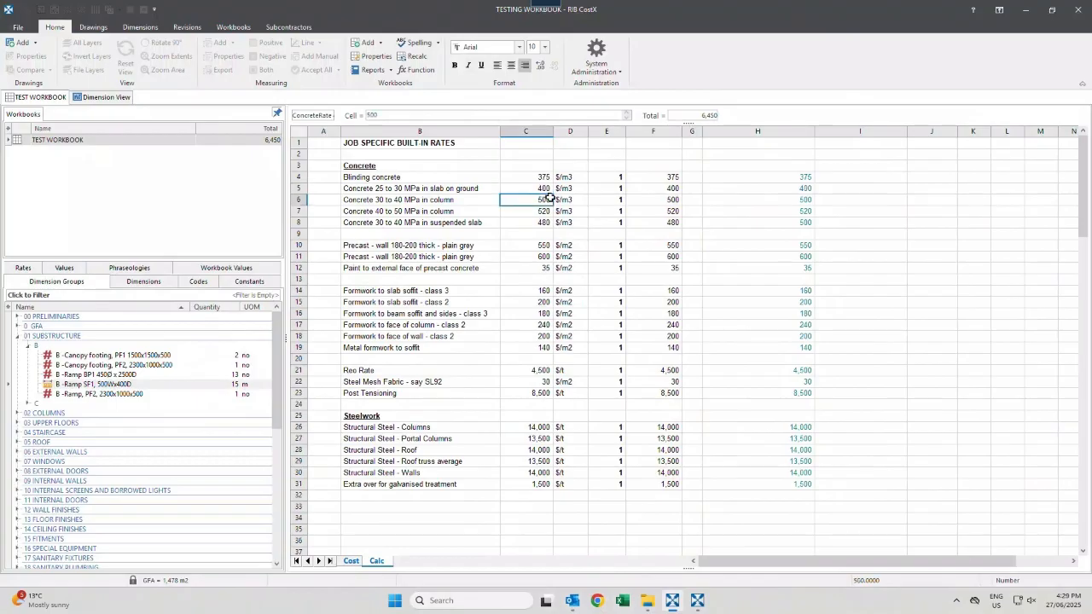
pyautogui.click(539, 189)
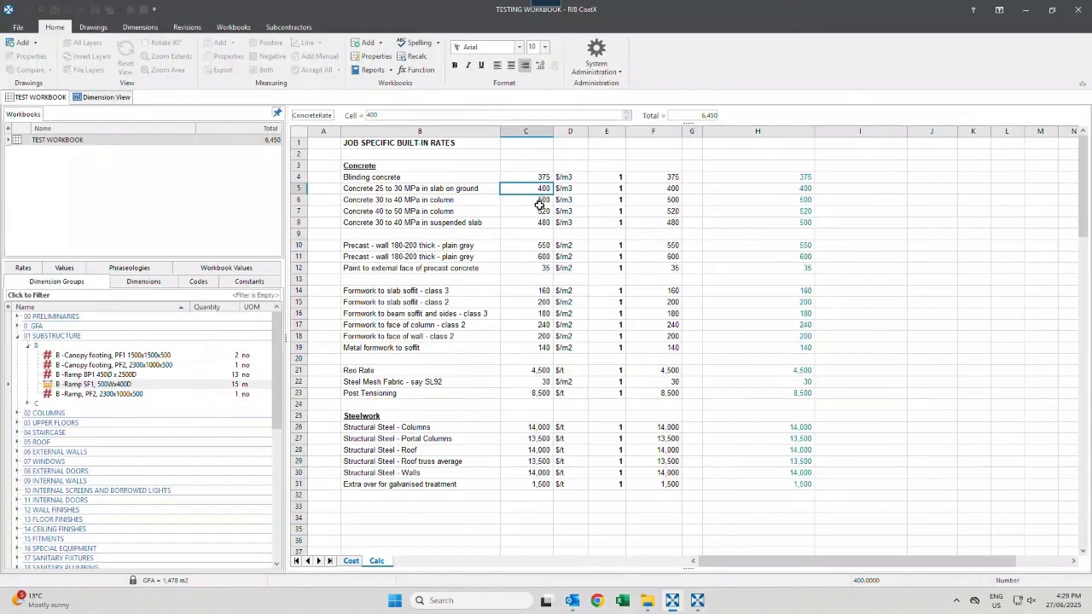
# Return to the workbook's cost summary and recalculate the whole workbook with the updated concrete rate.
pyautogui.click(539, 201)
pyautogui.click(531, 190)
pyautogui.click(351, 562)
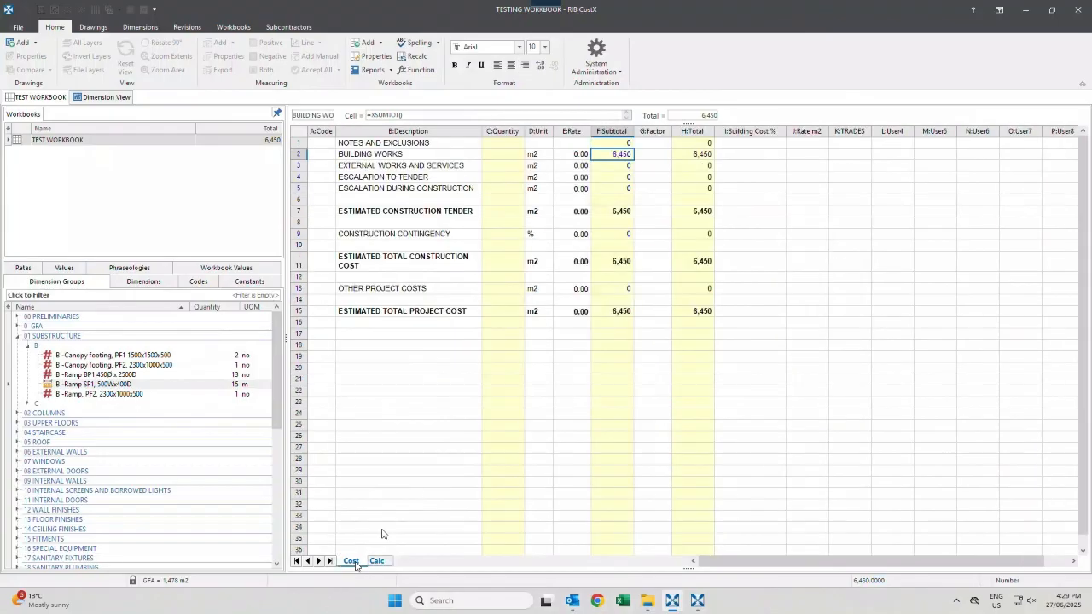
pyautogui.press('F9')
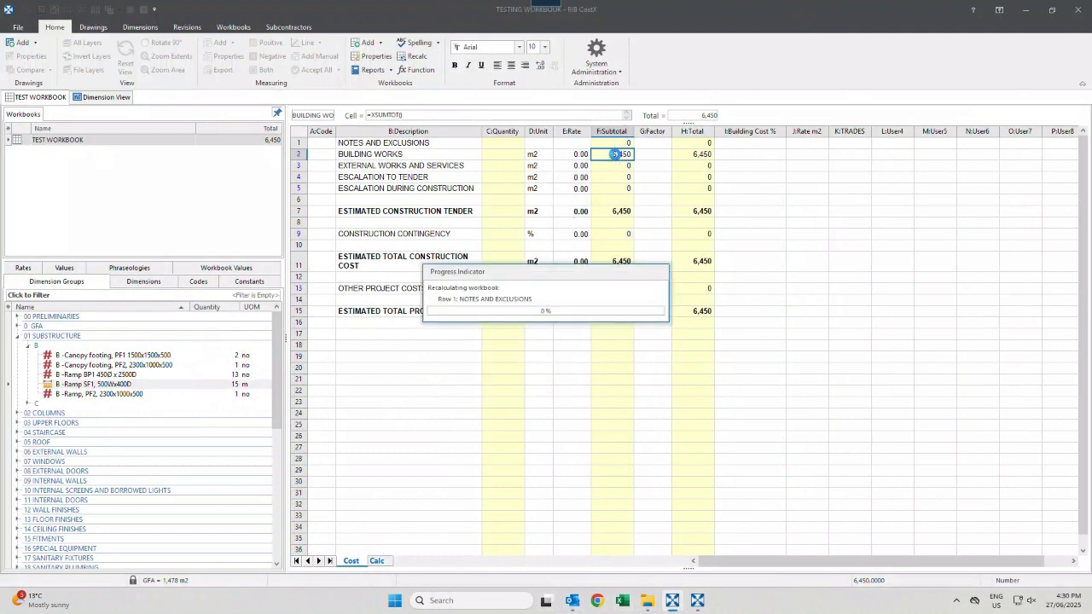
pyautogui.click(699, 250)
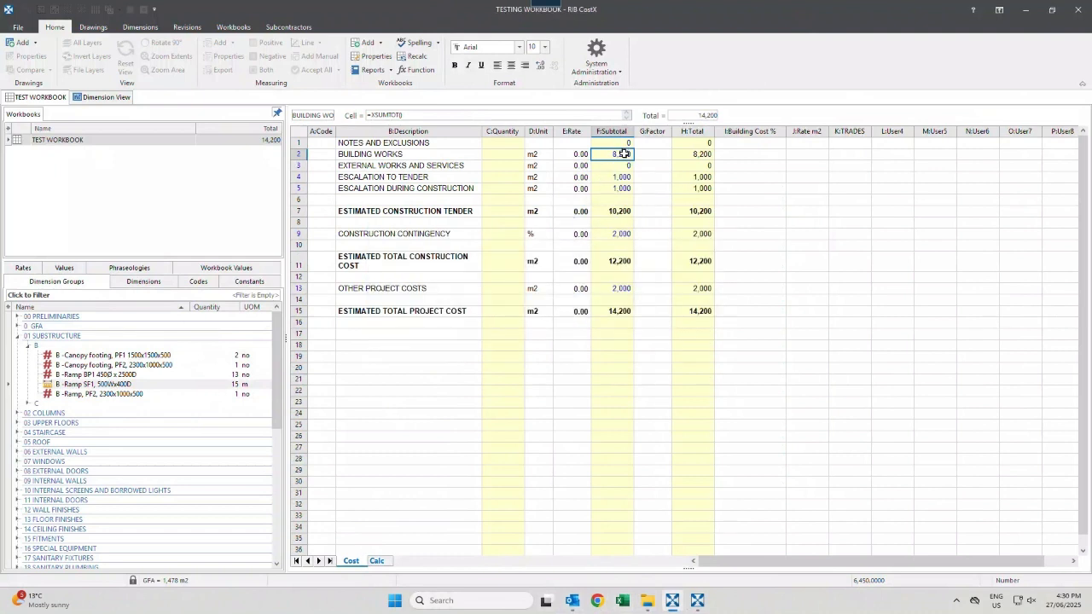
# Drill down through Building Works and Substructure to the PF1 pad footing's rate build-up and check its concrete rate.
pyautogui.doubleClick(624, 155)
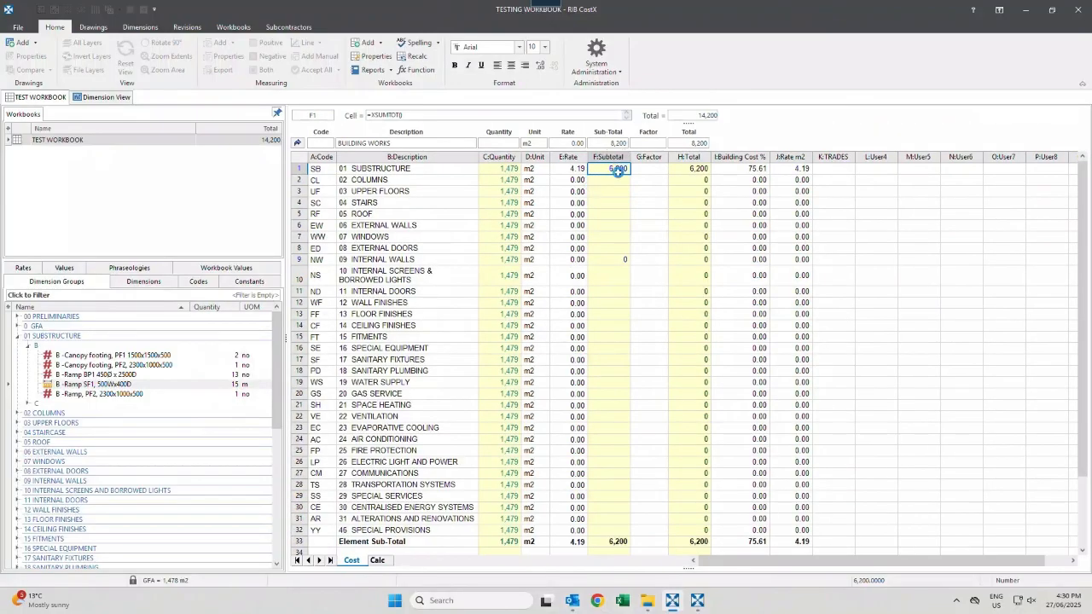
pyautogui.doubleClick(617, 169)
pyautogui.doubleClick(573, 218)
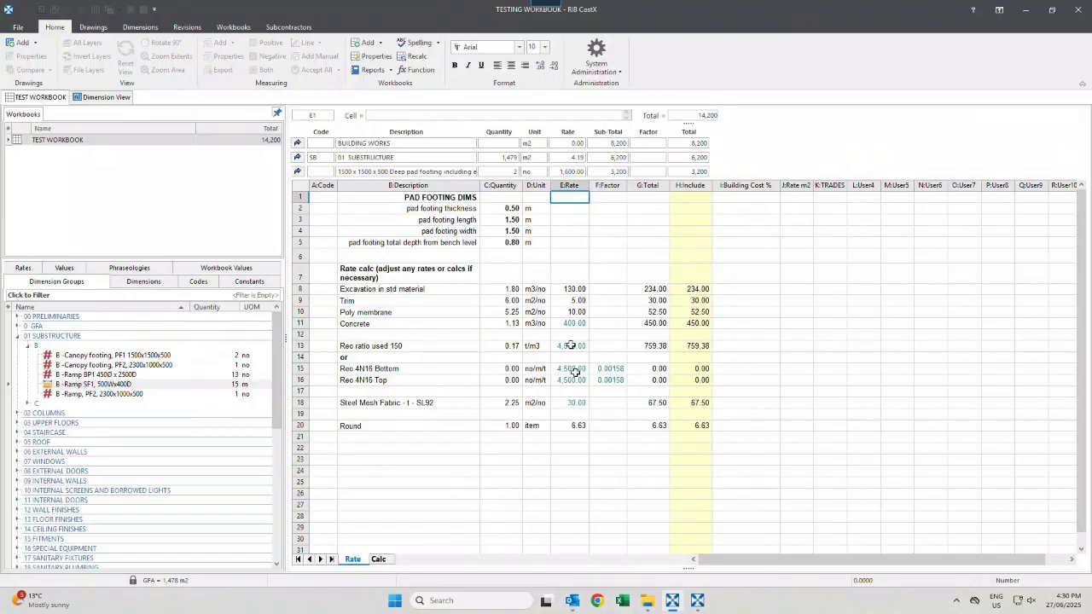
pyautogui.rightClick(570, 323)
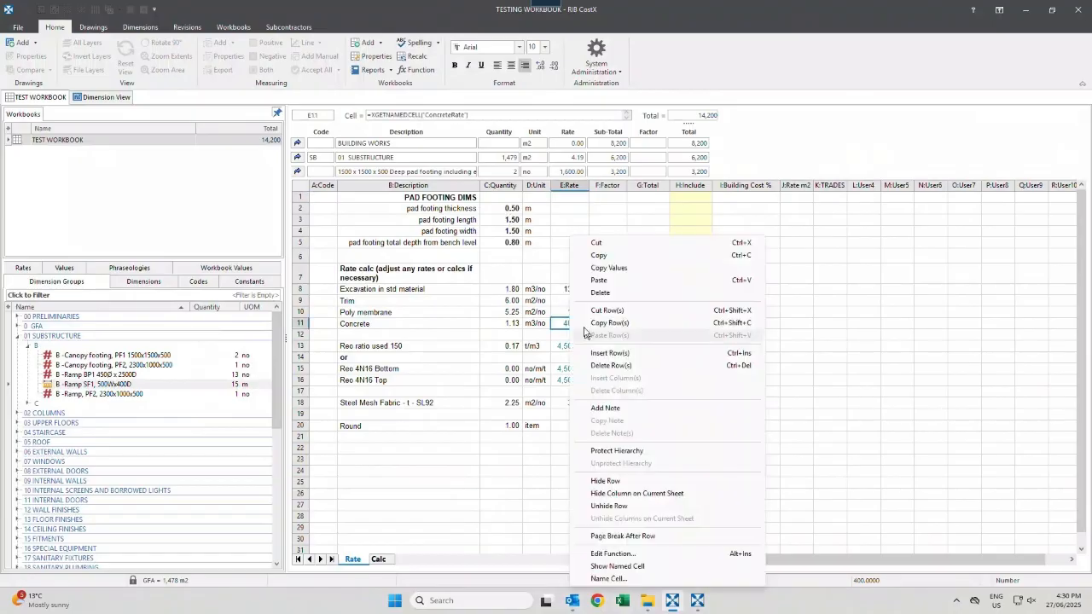
pyautogui.click(537, 369)
# Return to the Building Works element list and review the rows from Substructure to Windows.
pyautogui.click(297, 173)
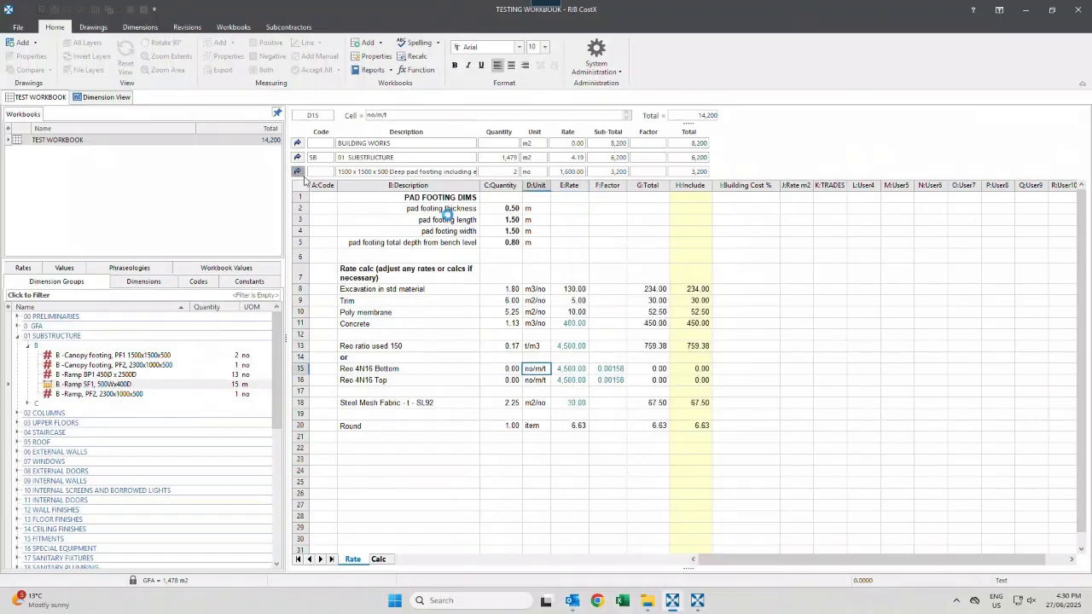
pyautogui.click(297, 158)
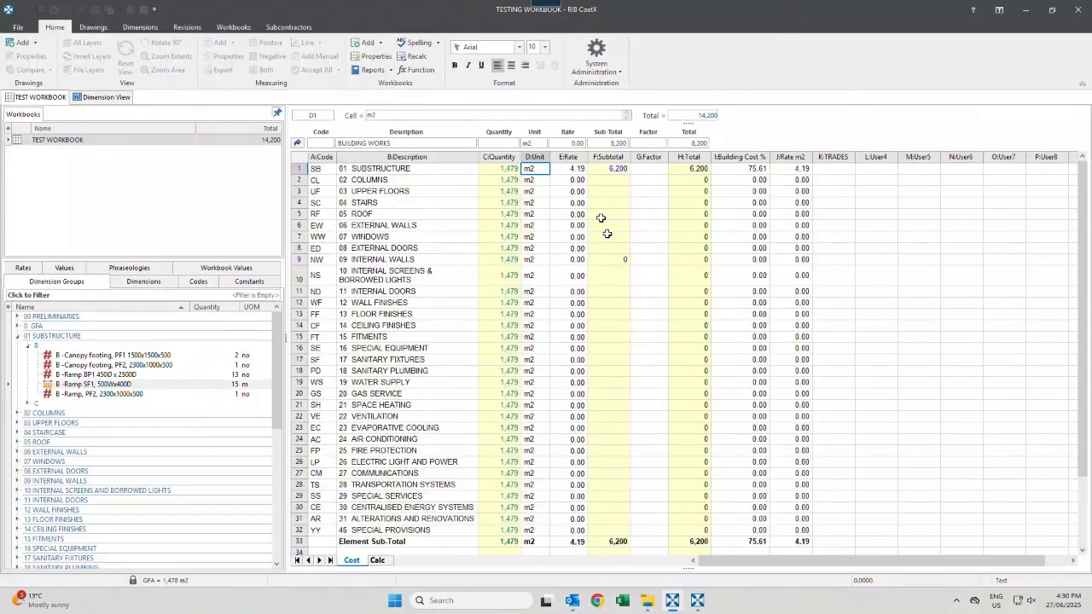
pyautogui.moveTo(401, 168); pyautogui.dragTo(647, 168)
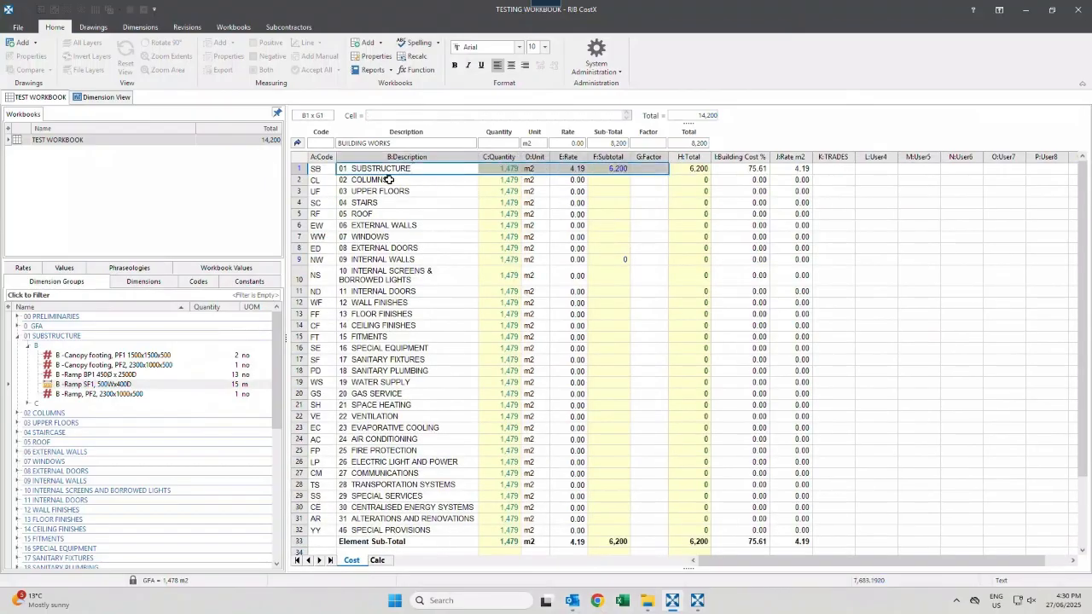
pyautogui.moveTo(387, 179); pyautogui.dragTo(646, 181)
pyautogui.moveTo(401, 191); pyautogui.dragTo(635, 191)
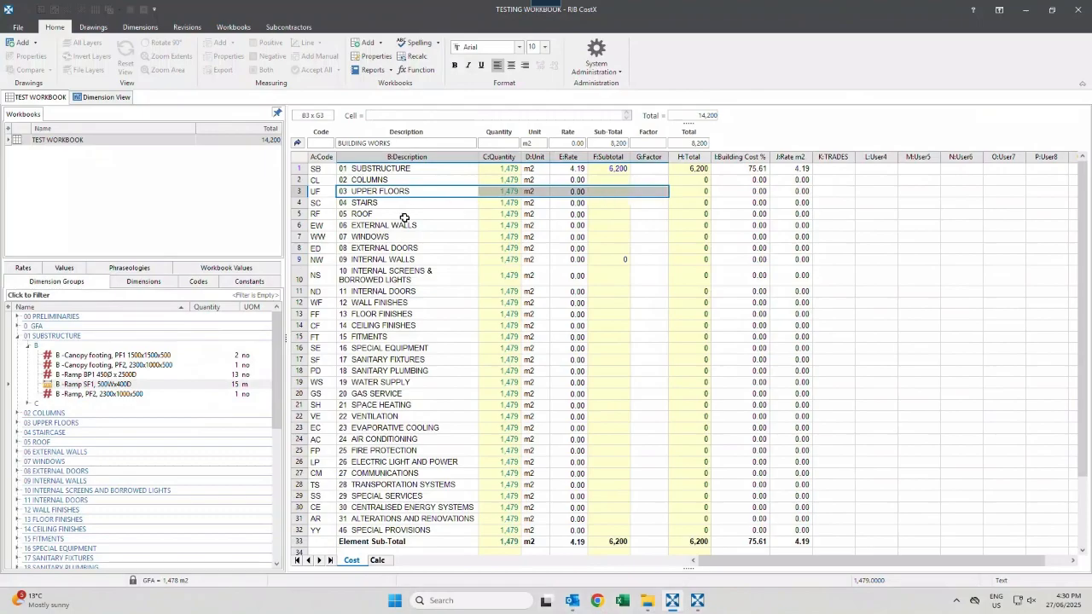
pyautogui.moveTo(405, 218); pyautogui.dragTo(664, 220)
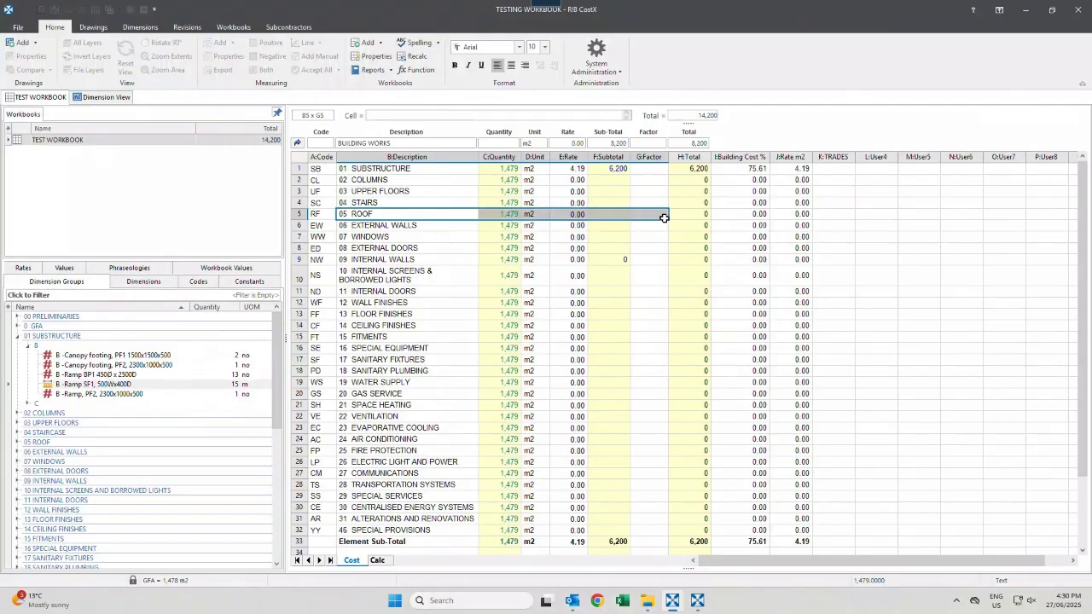
pyautogui.moveTo(455, 223); pyautogui.dragTo(646, 227)
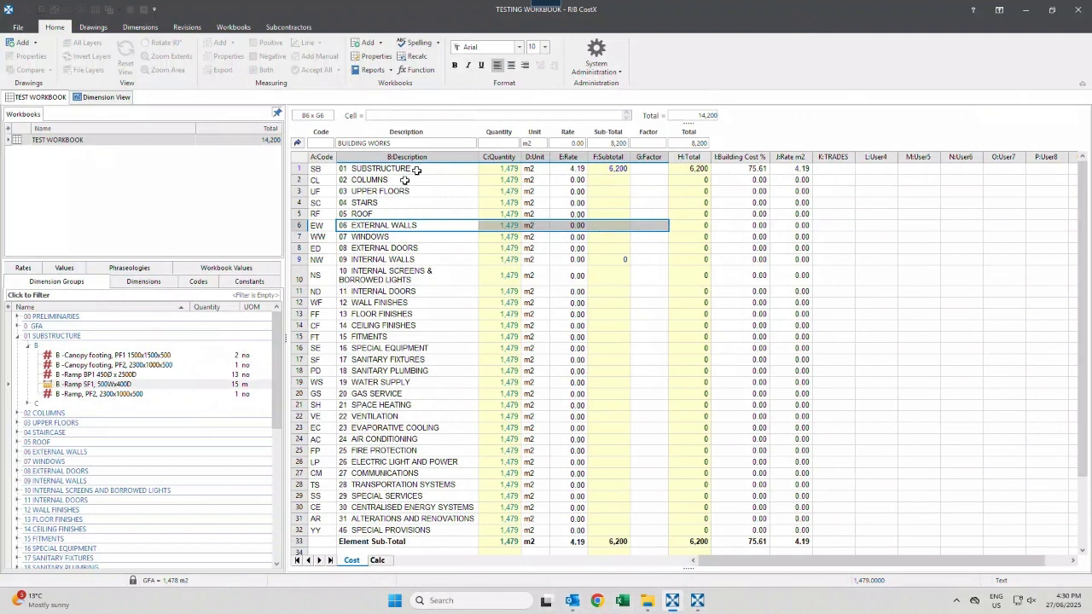
pyautogui.moveTo(401, 170); pyautogui.dragTo(419, 237)
# Open the SF1 strip footing's rate build-up and check its concrete, excavation, poly membrane and reo rate sources.
pyautogui.click(620, 169)
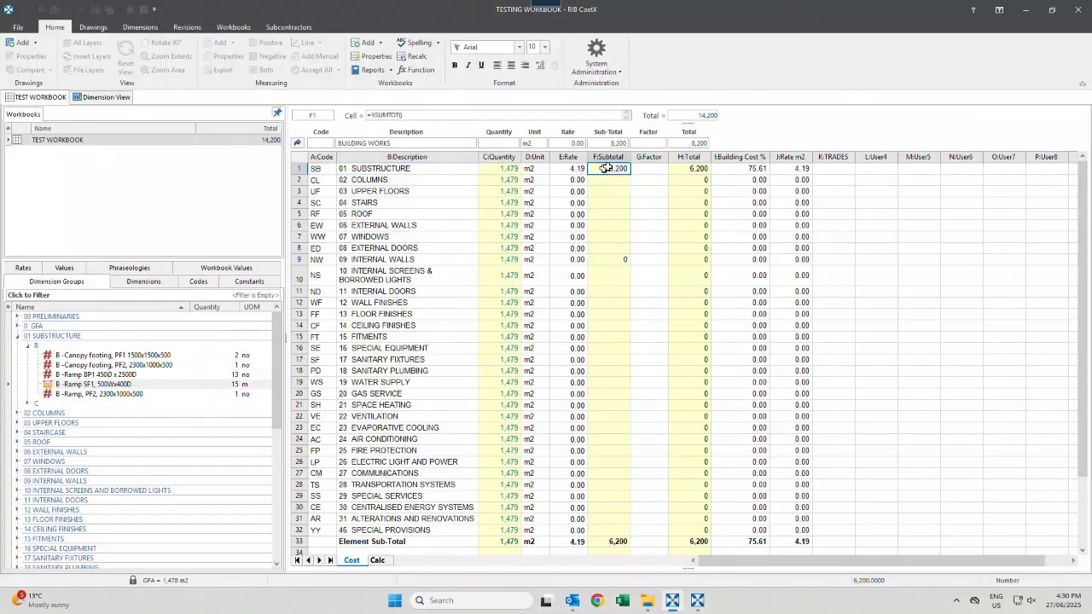
pyautogui.doubleClick(607, 168)
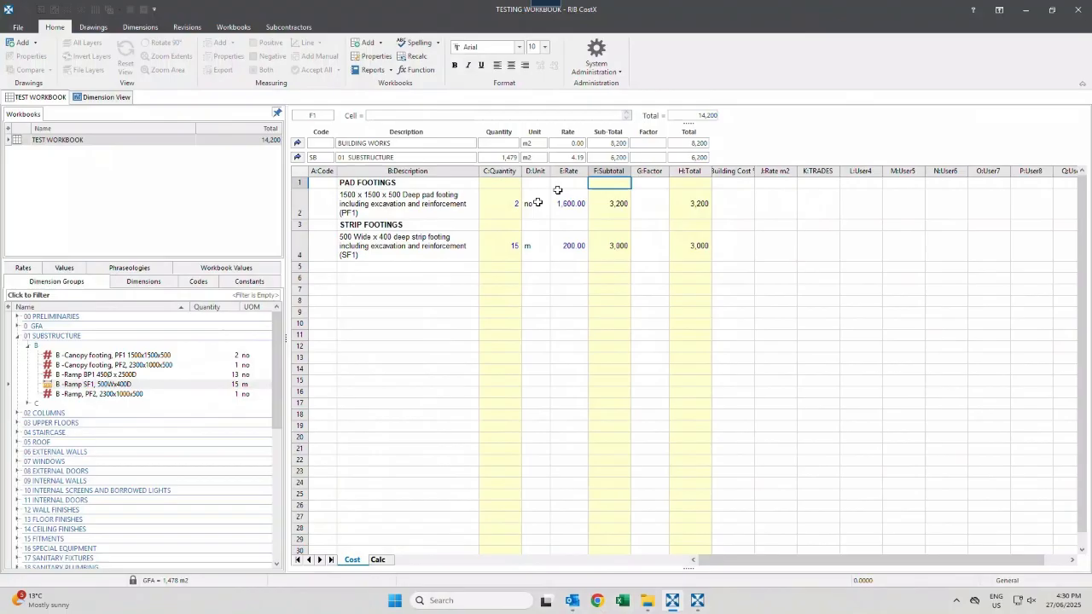
pyautogui.doubleClick(570, 243)
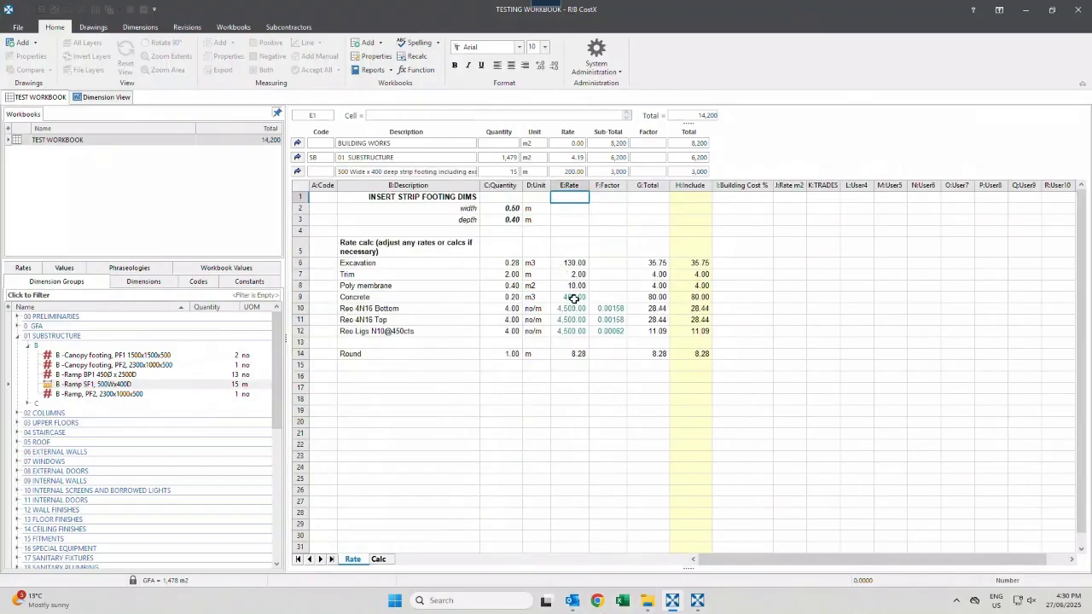
pyautogui.click(574, 298)
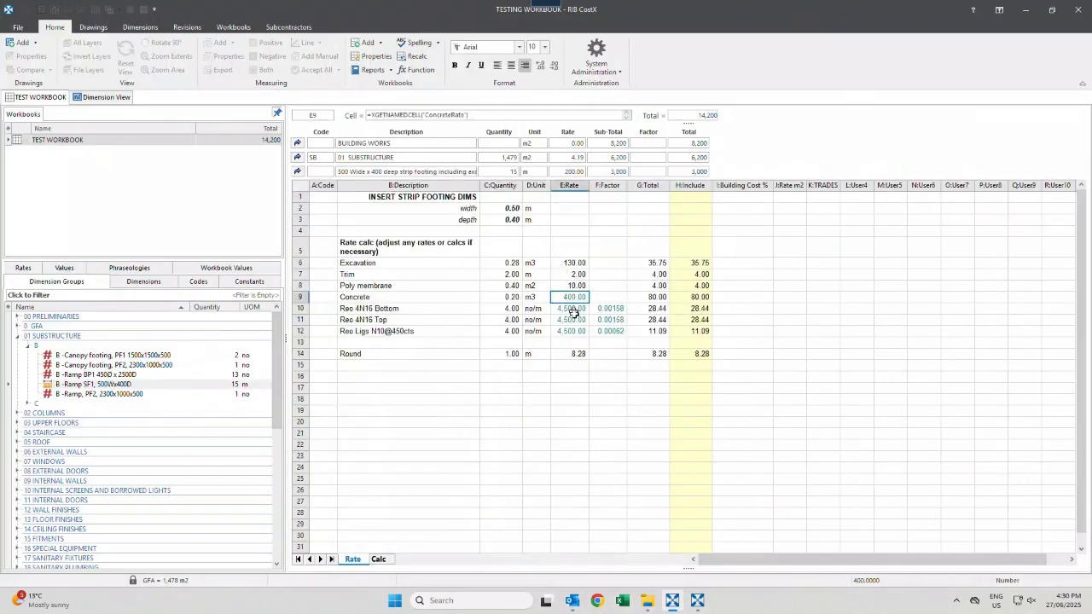
pyautogui.click(575, 262)
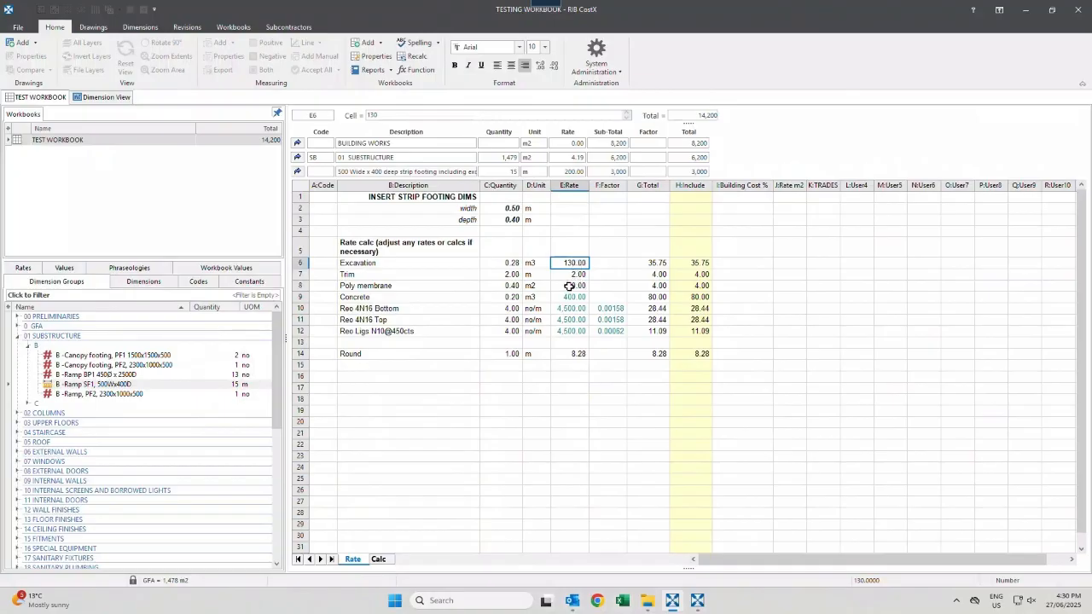
pyautogui.click(570, 286)
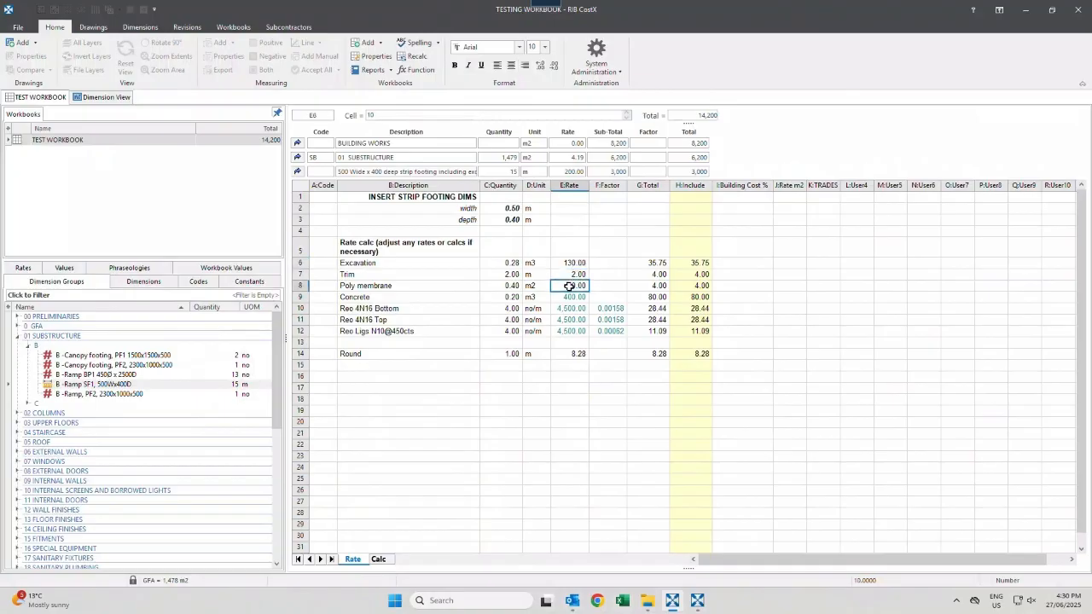
pyautogui.click(572, 342)
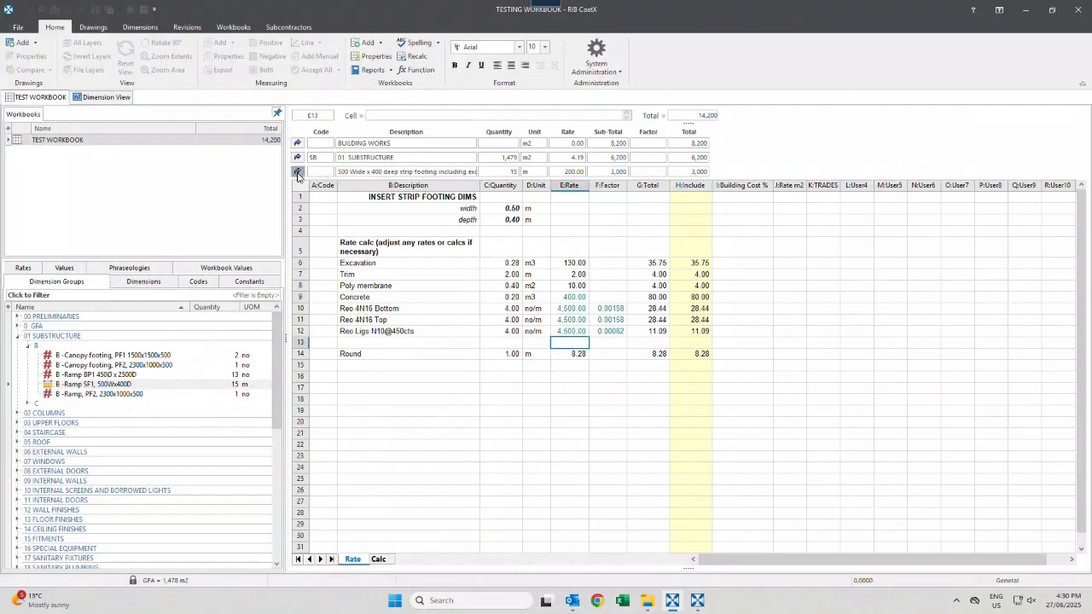
pyautogui.click(571, 308)
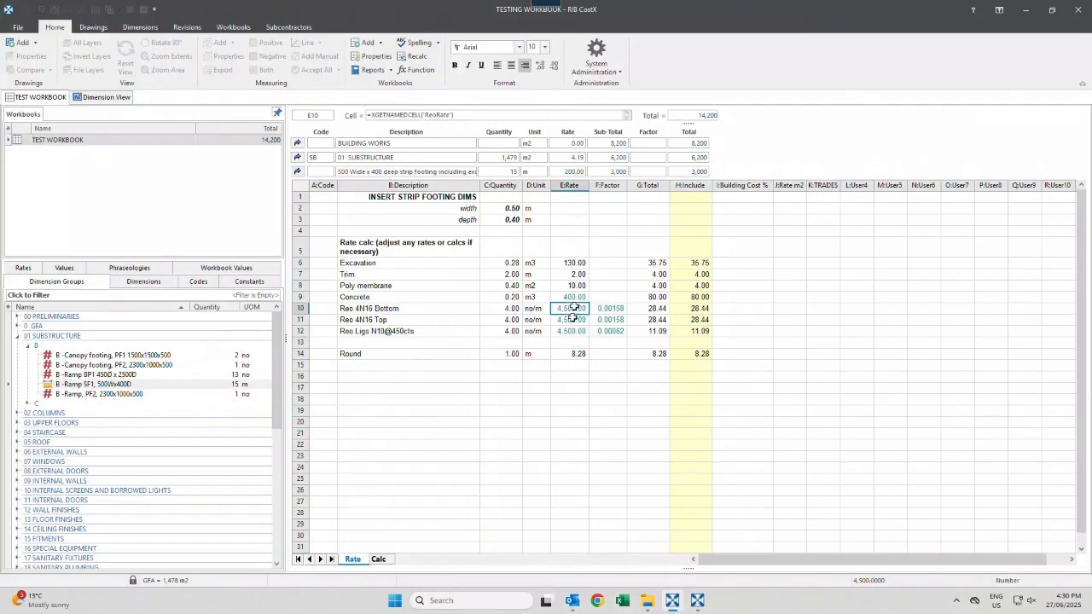
# Open the PF1 pad footing's rate build-up and compare the reo ratio row with the Reo 4N16 Bottom and Top rows.
pyautogui.click(298, 171)
pyautogui.doubleClick(566, 200)
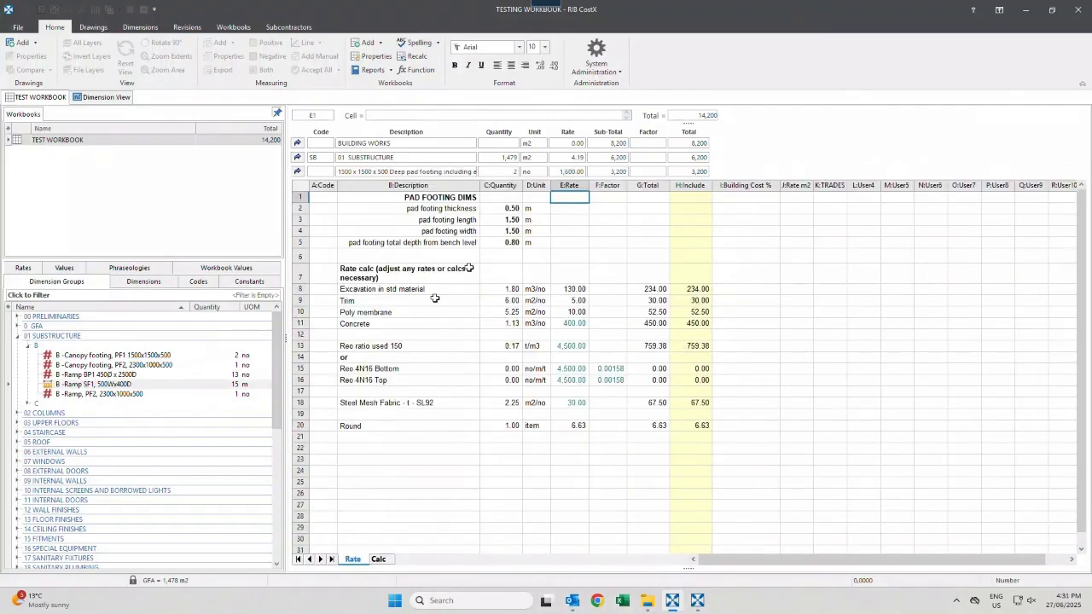
pyautogui.moveTo(383, 346); pyautogui.dragTo(601, 346)
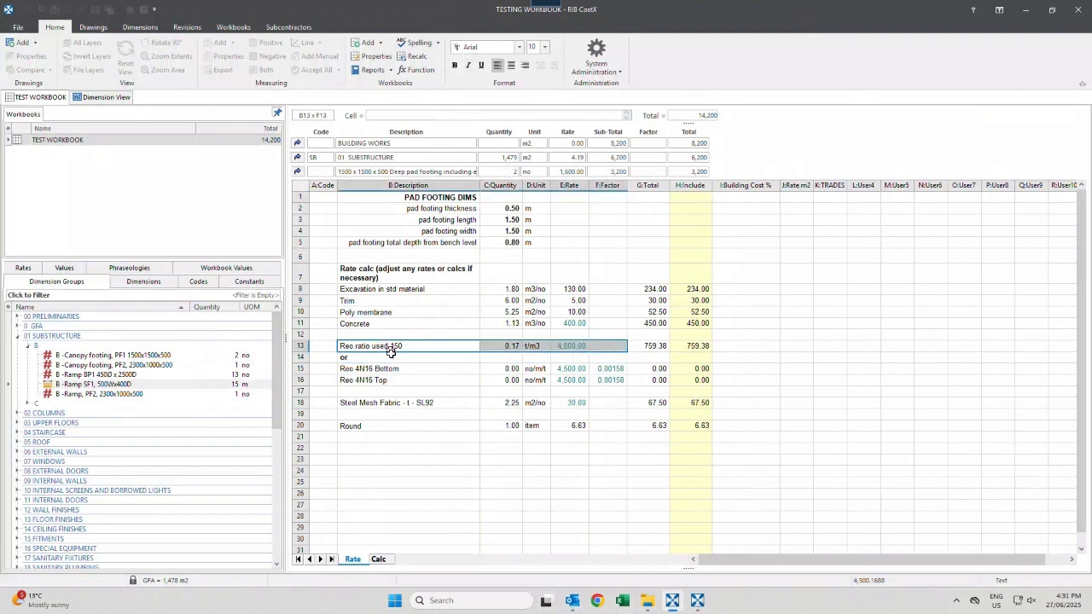
pyautogui.moveTo(391, 369); pyautogui.dragTo(586, 379)
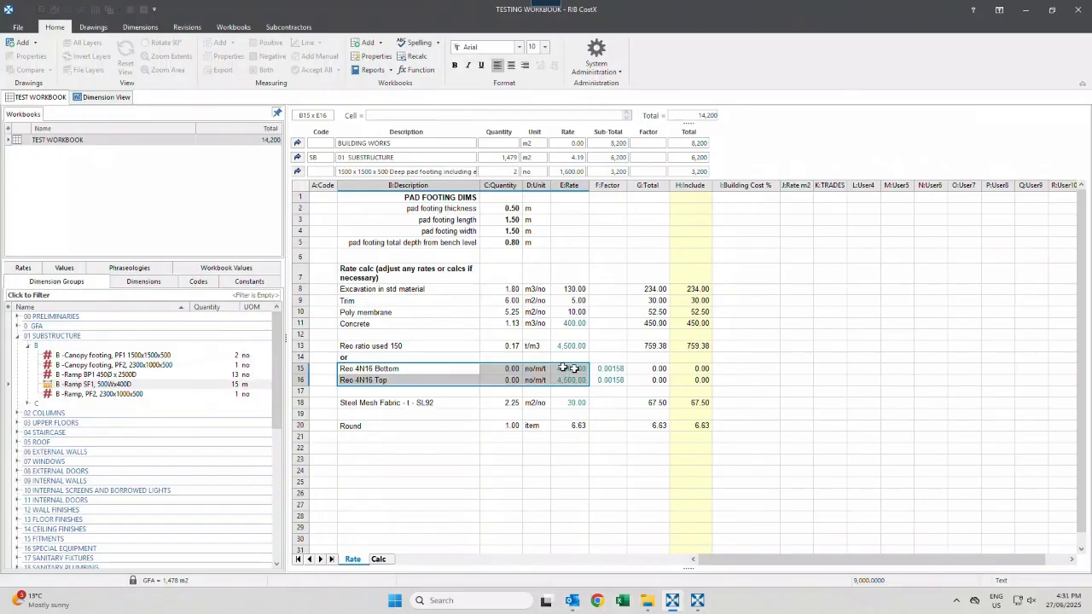
# Go back up to the Building Works elements and review the Columns, Upper Floors, Stairs and Roof rows.
pyautogui.click(298, 172)
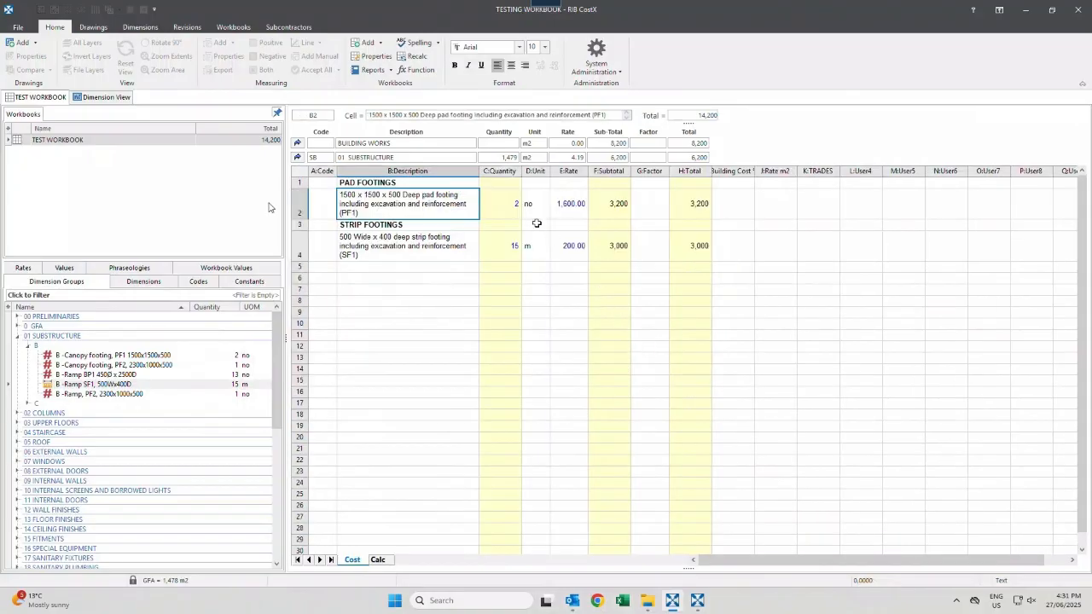
pyautogui.click(298, 157)
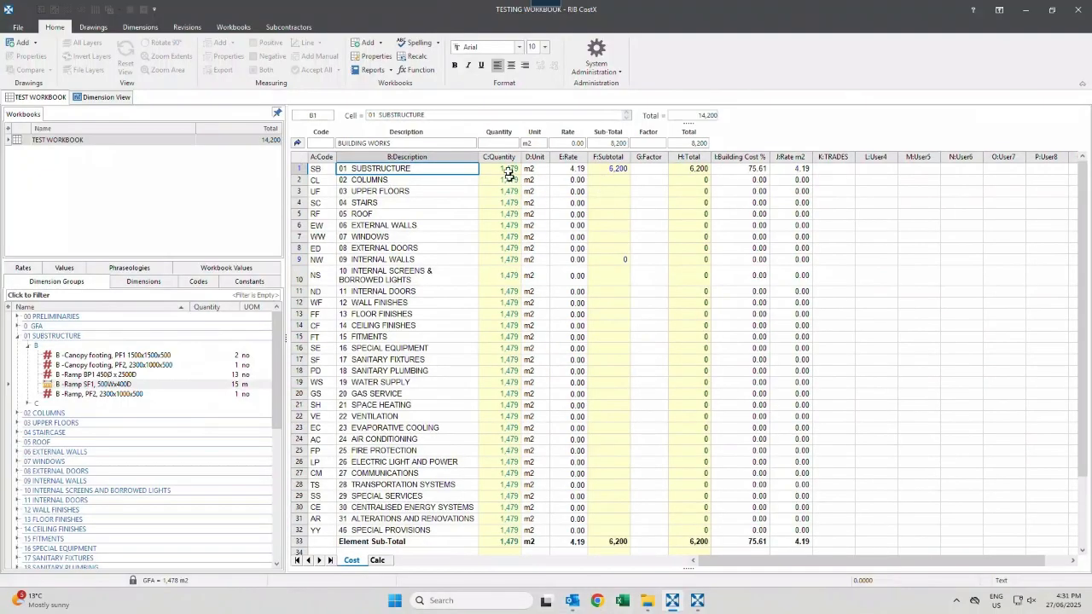
pyautogui.moveTo(442, 181); pyautogui.dragTo(641, 181)
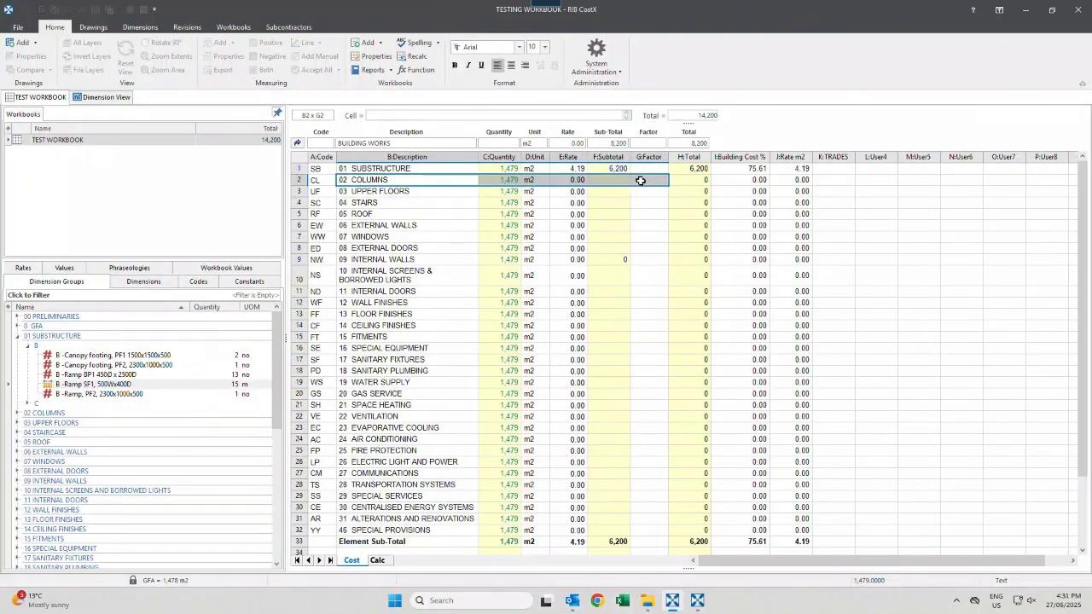
pyautogui.moveTo(440, 192); pyautogui.dragTo(644, 188)
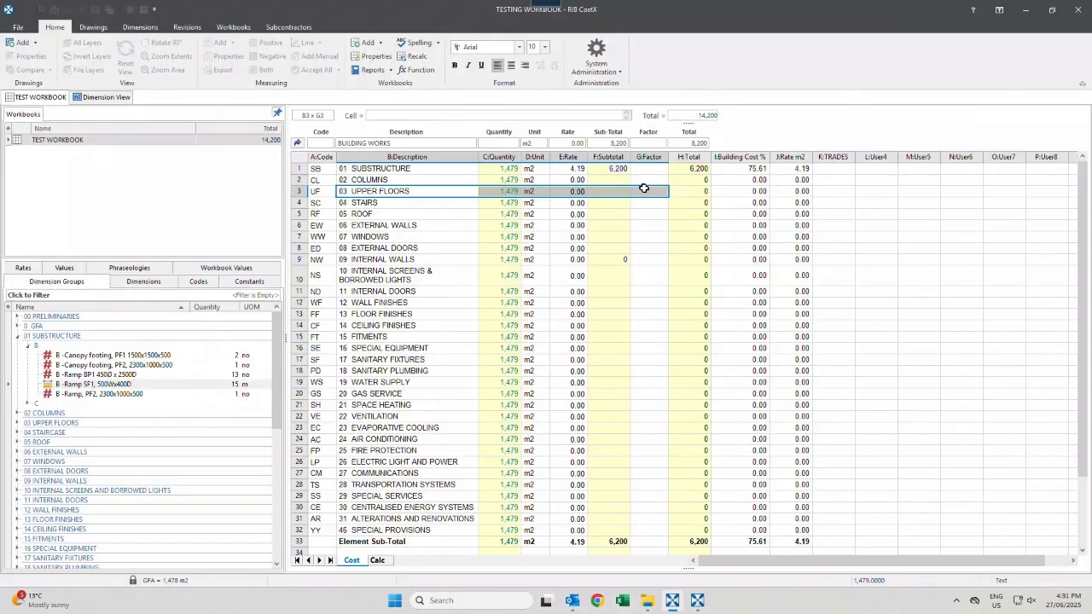
pyautogui.moveTo(439, 205); pyautogui.dragTo(654, 201)
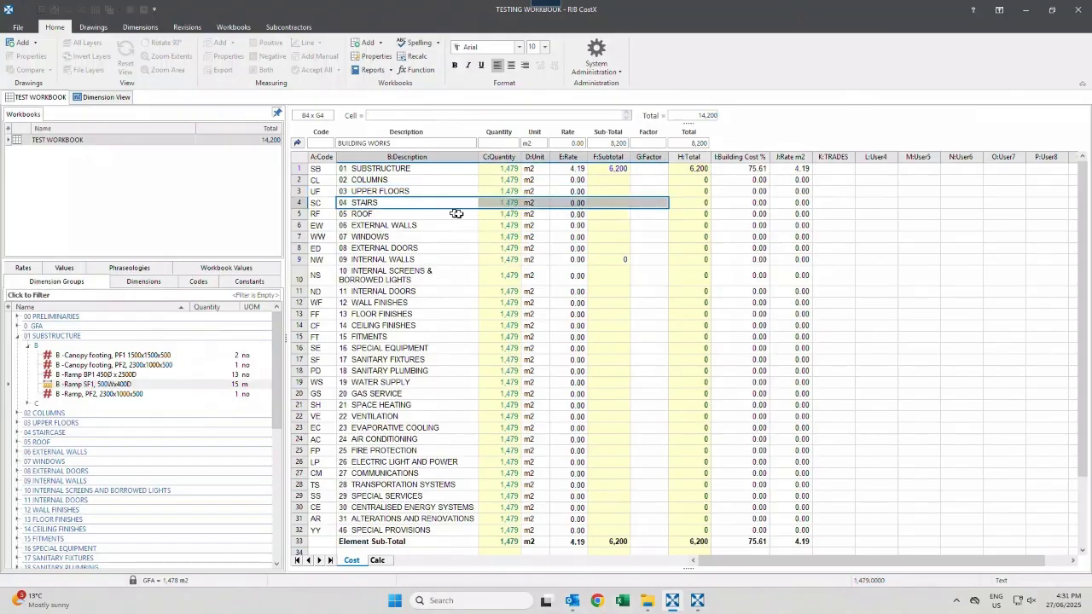
pyautogui.moveTo(456, 214); pyautogui.dragTo(641, 215)
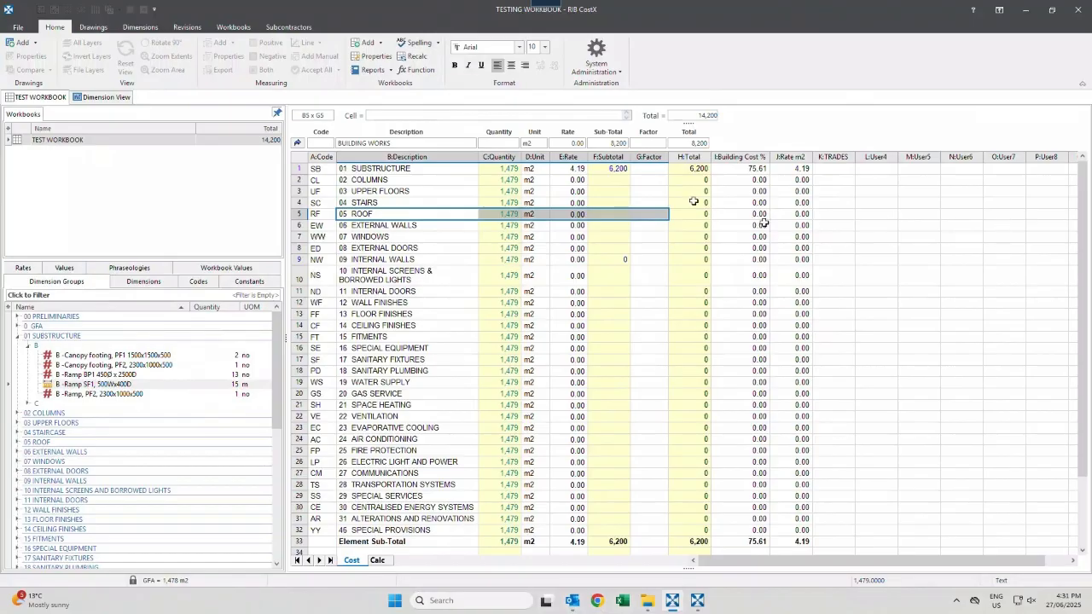
# Review the structural steel rates among the workbook's top-level job-specific rates and return to the Building Works subtotal in the cost summary.
pyautogui.click(377, 561)
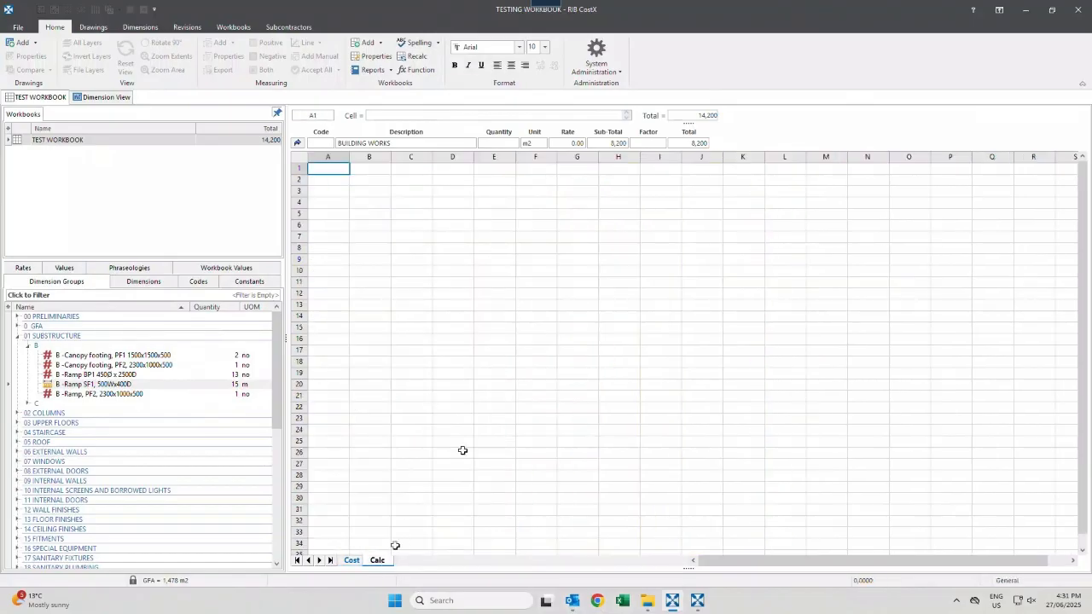
pyautogui.click(352, 561)
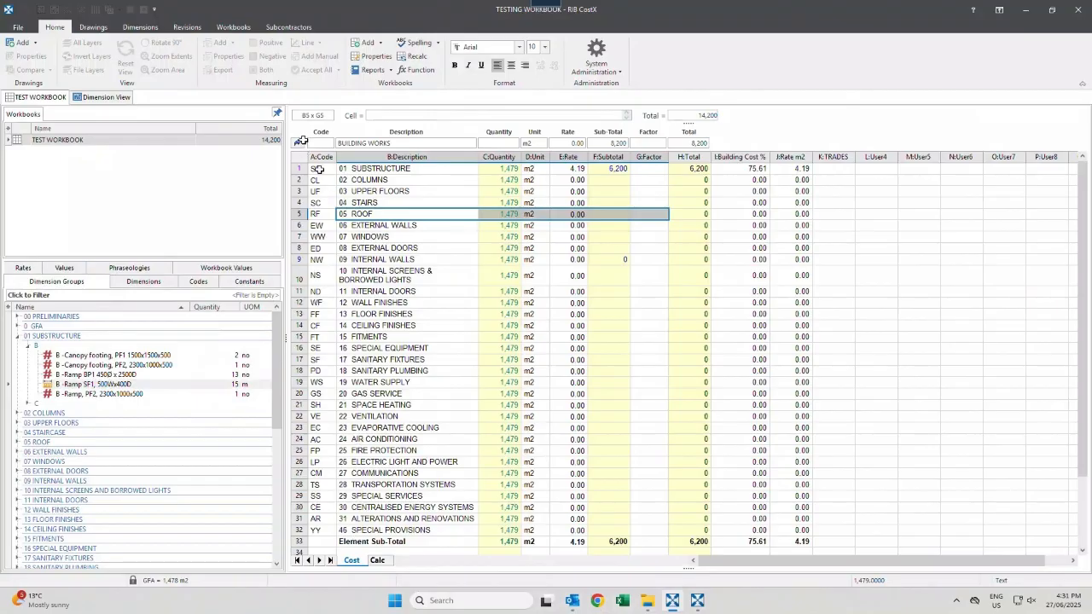
pyautogui.click(299, 142)
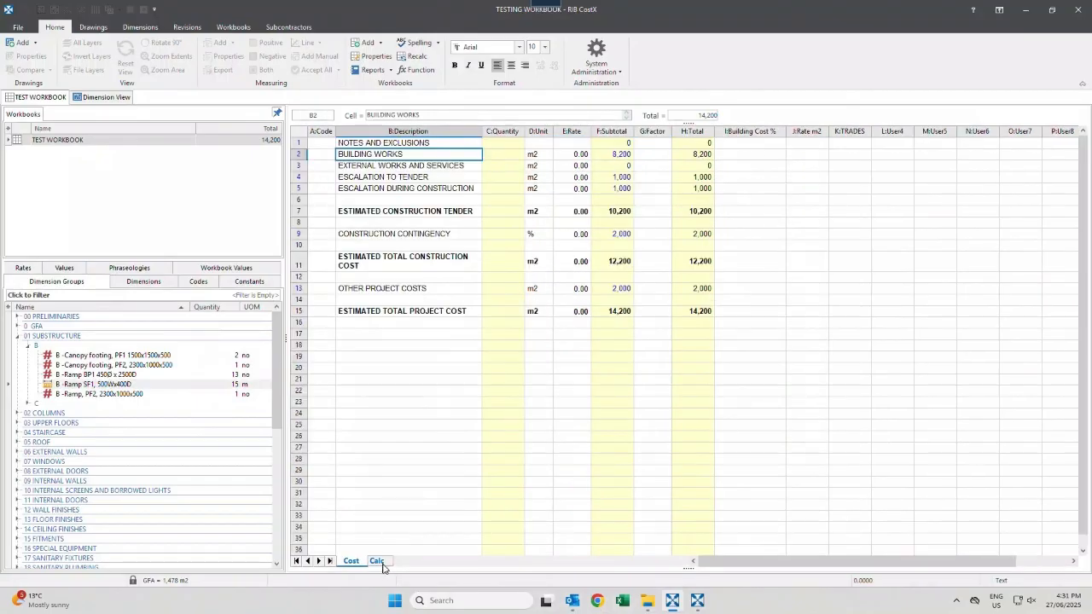
pyautogui.click(377, 561)
pyautogui.moveTo(382, 428); pyautogui.dragTo(806, 472)
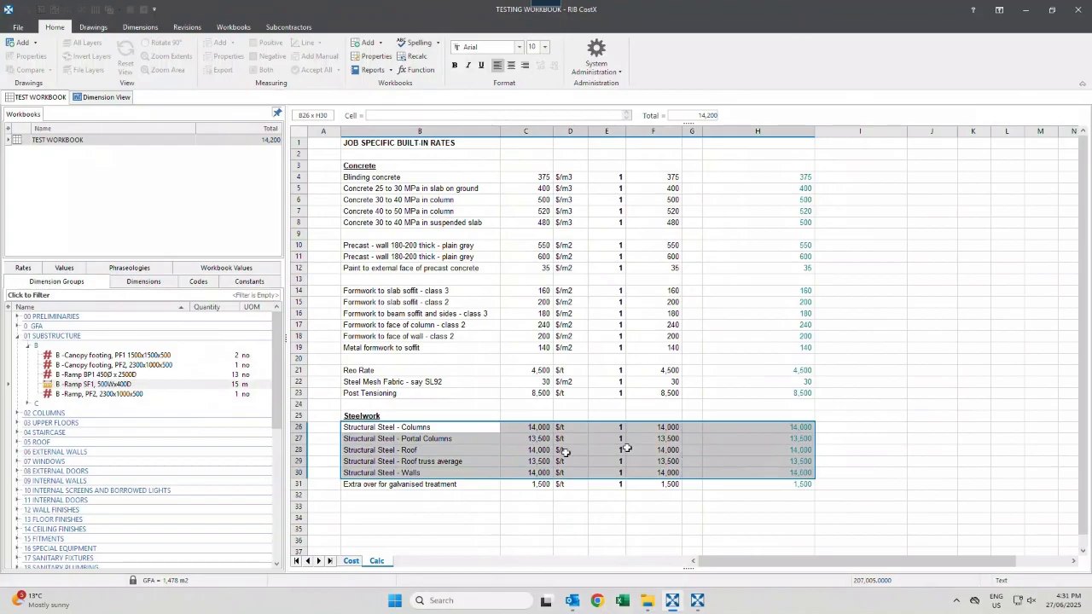
pyautogui.click(352, 561)
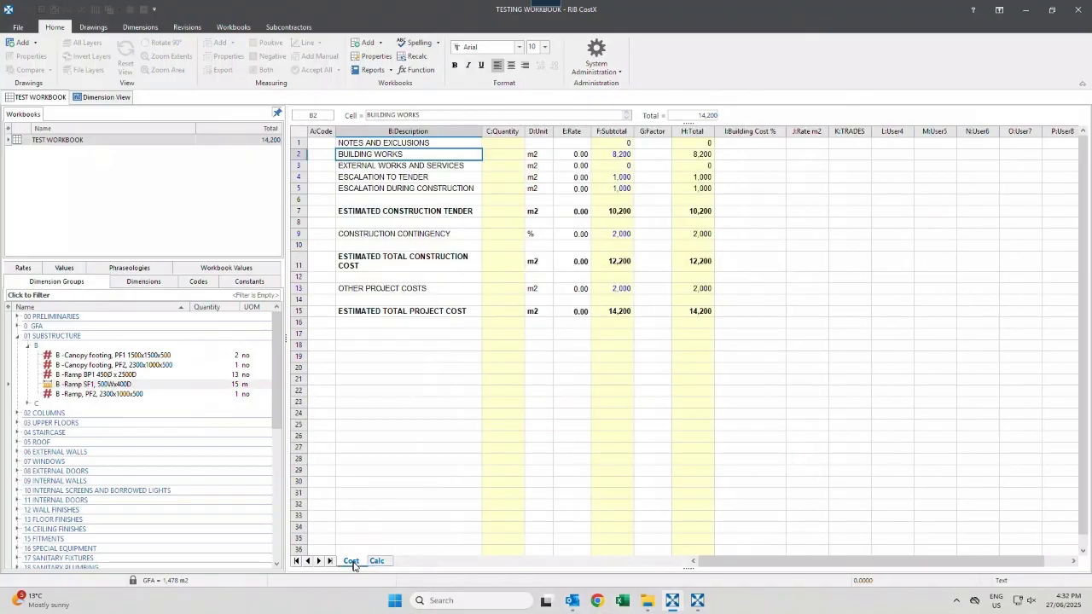
pyautogui.click(616, 153)
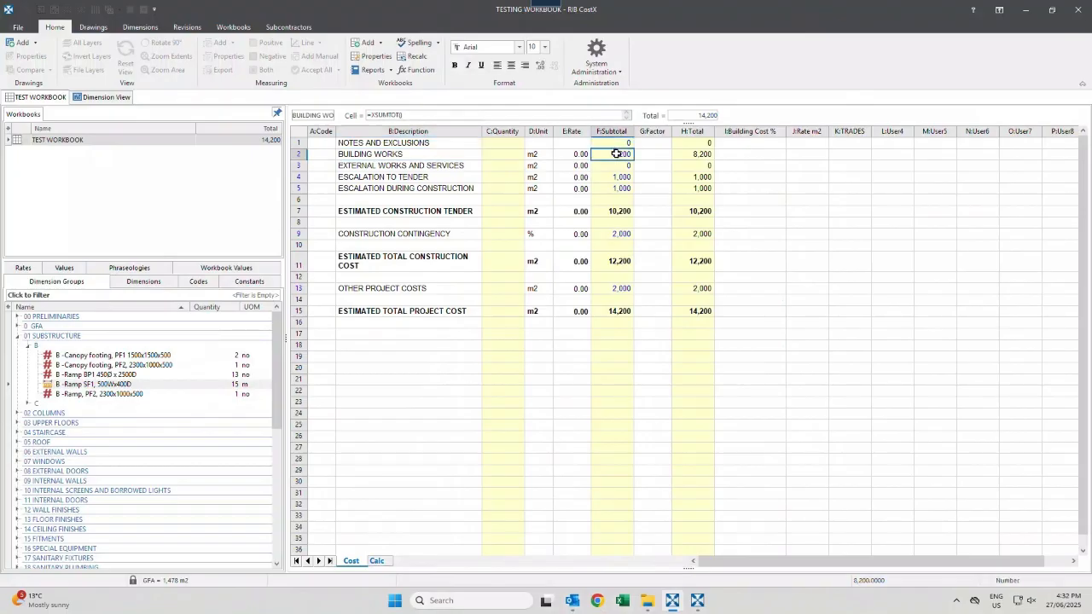
# Review the whole top-level list of job-specific built-in rates through the galvanised treatment extra-over, and return to the cost summary.
pyautogui.click(376, 561)
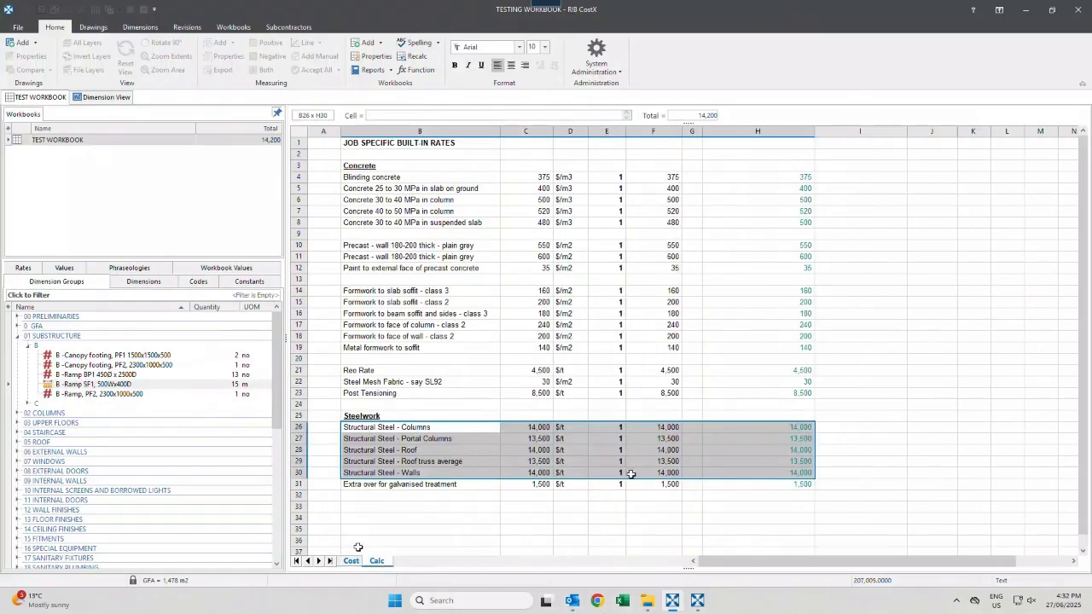
pyautogui.click(356, 562)
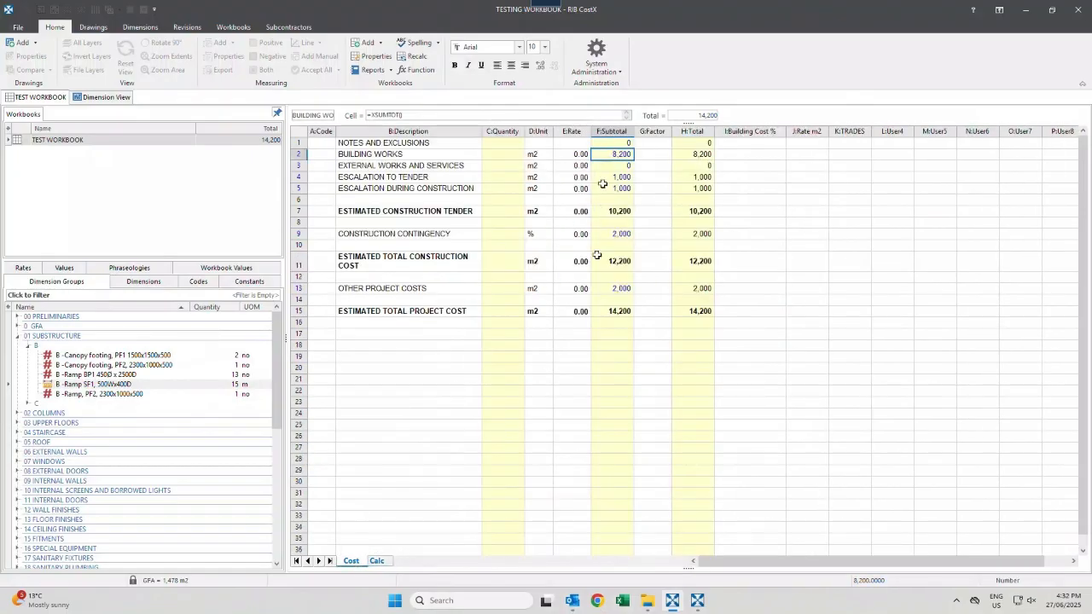
pyautogui.click(377, 560)
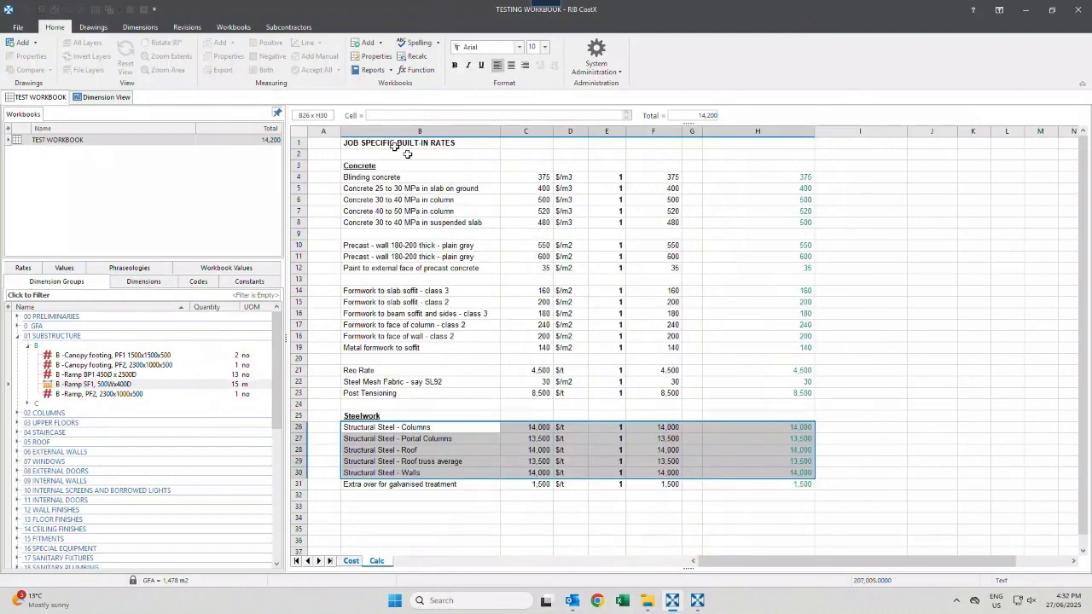
pyautogui.moveTo(393, 144); pyautogui.dragTo(654, 473)
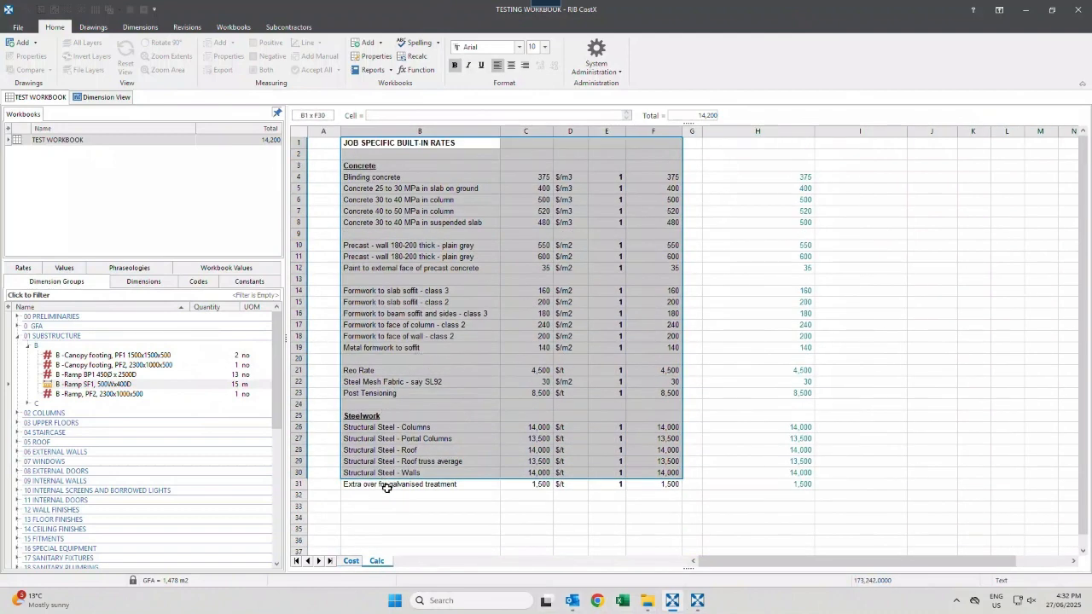
pyautogui.click(386, 488)
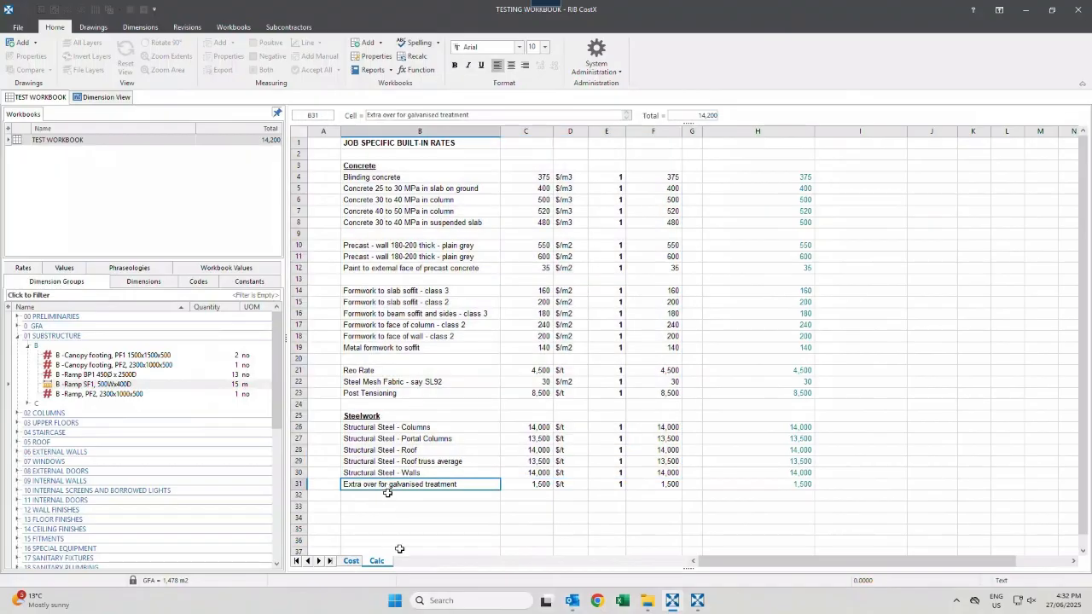
pyautogui.click(352, 562)
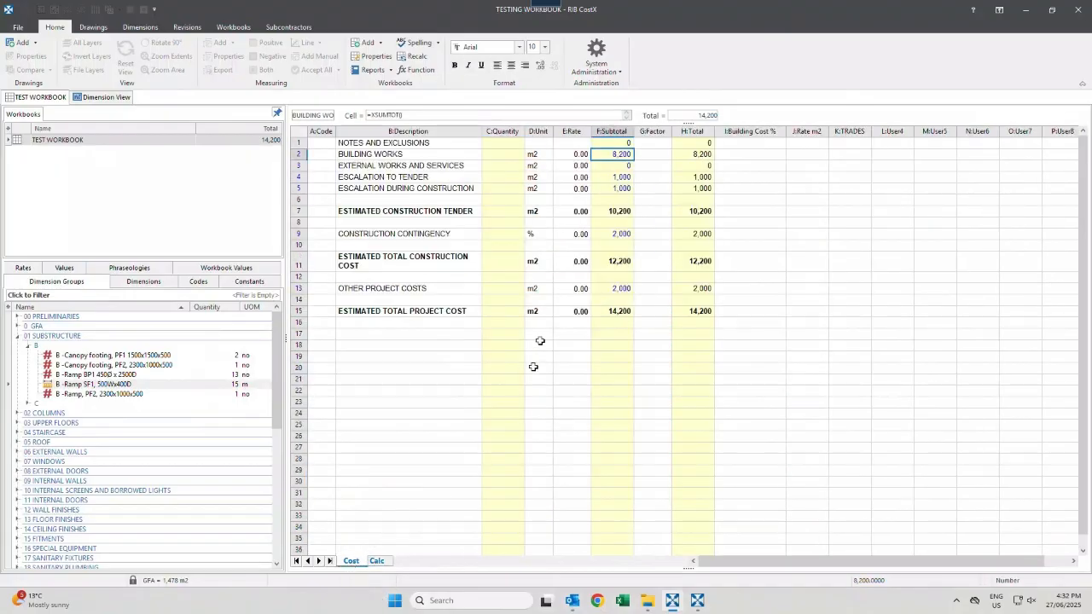
# Open the 13 thick plasterboard lining's rate build-up under Building Works, Internal Walls, and return to the workbook's top level.
pyautogui.doubleClick(601, 154)
pyautogui.moveTo(418, 260); pyautogui.dragTo(649, 261)
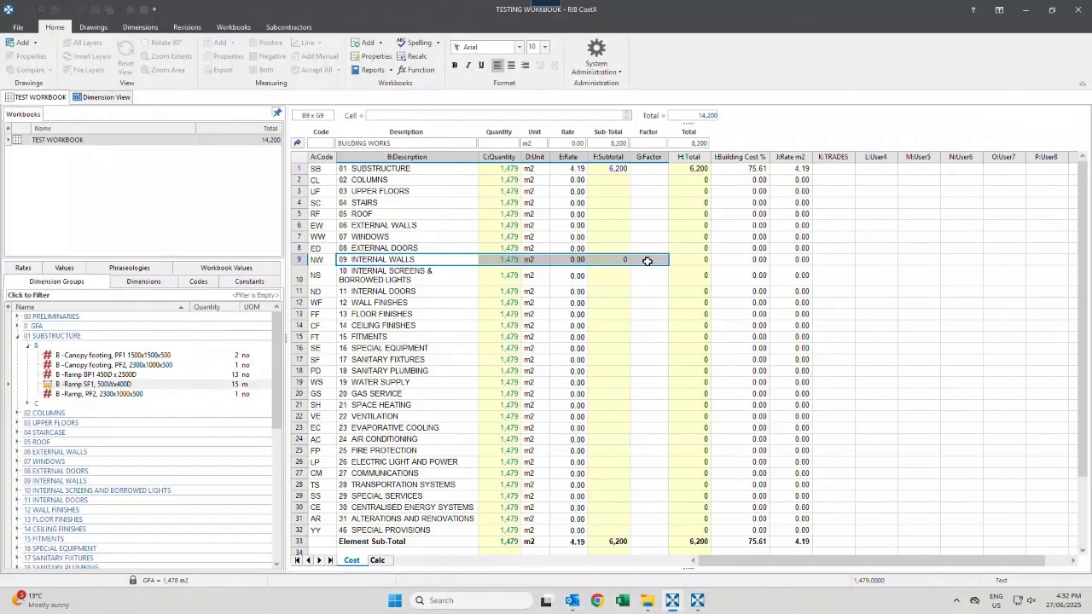
pyautogui.doubleClick(611, 262)
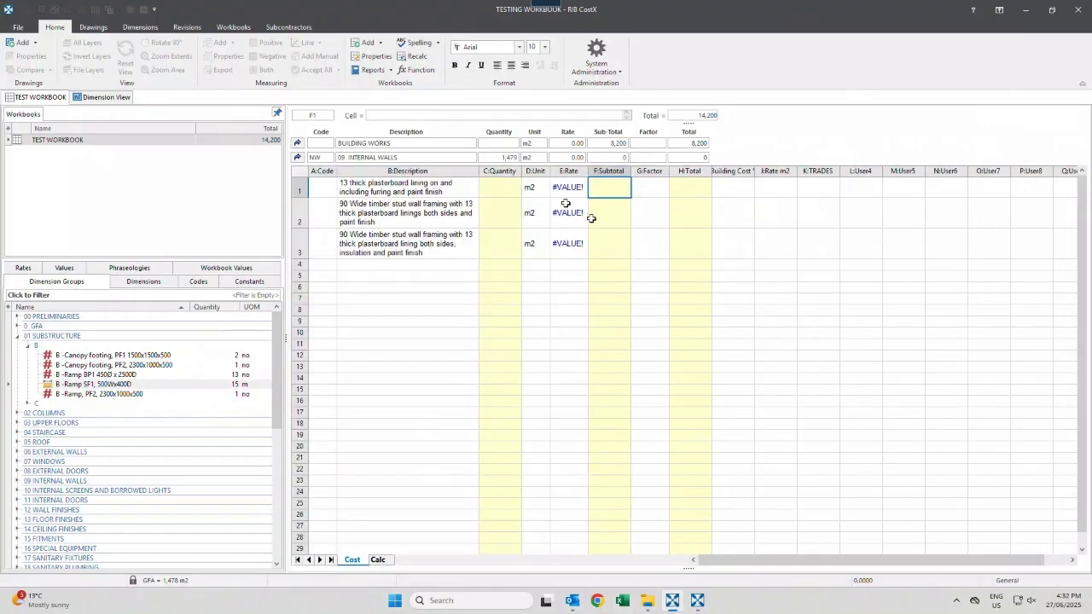
pyautogui.click(569, 189)
pyautogui.doubleClick(569, 188)
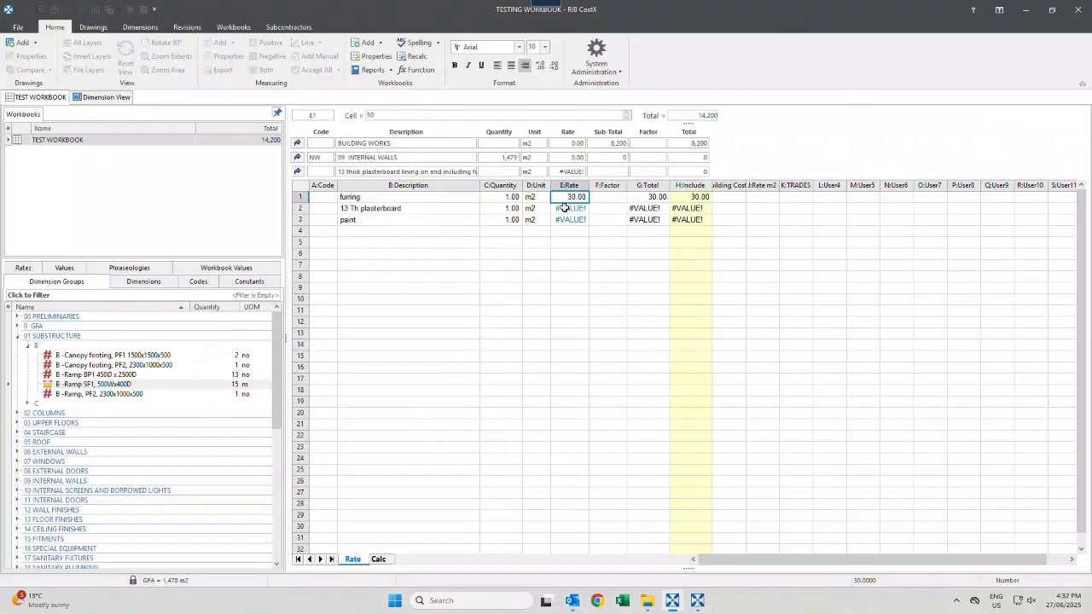
pyautogui.click(299, 171)
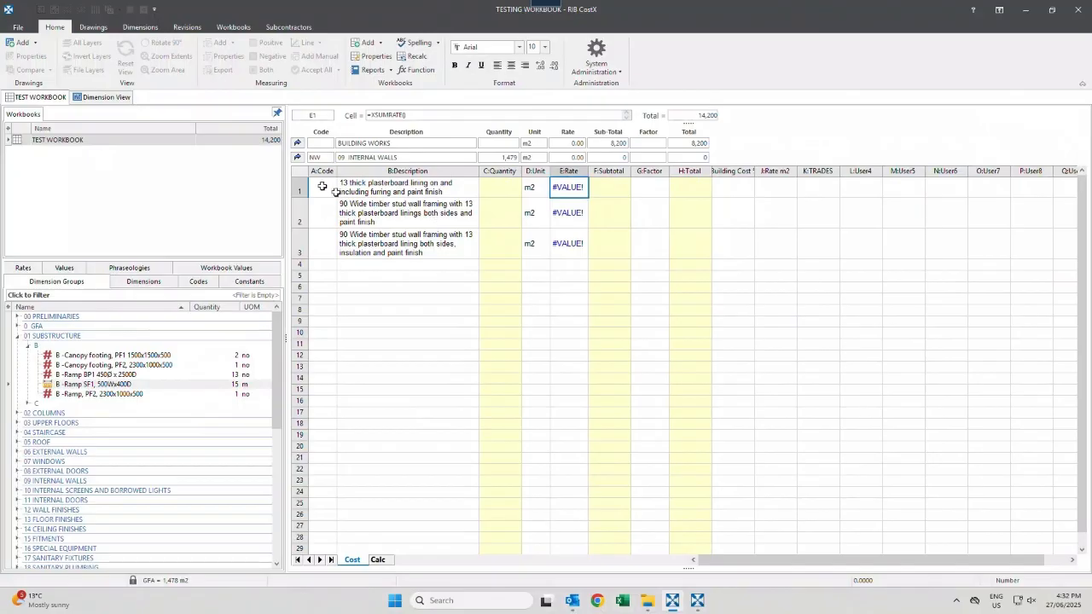
pyautogui.click(297, 158)
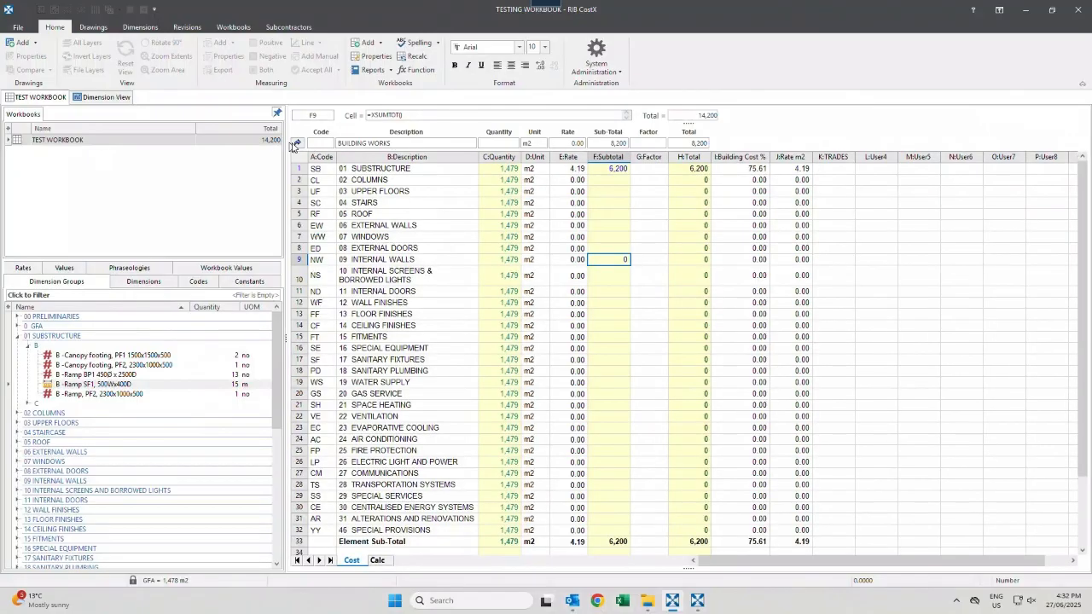
pyautogui.click(297, 143)
# Examine the concrete, formwork, reo and steelwork entries in the top-level Calc sheet, including their named rates, and return to the cost summary.
pyautogui.click(383, 564)
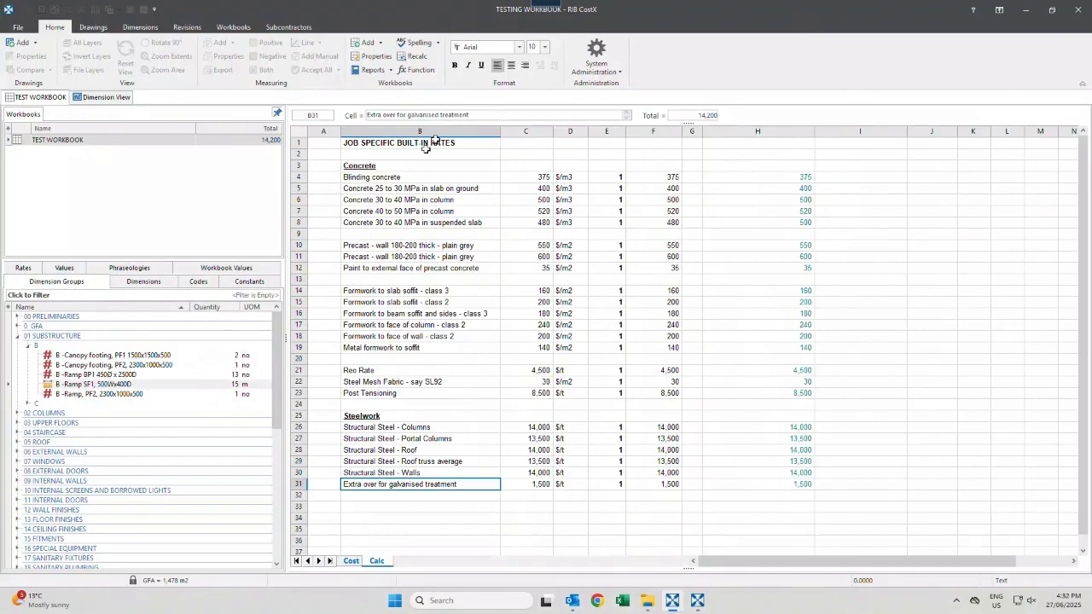
pyautogui.moveTo(431, 143); pyautogui.dragTo(744, 473)
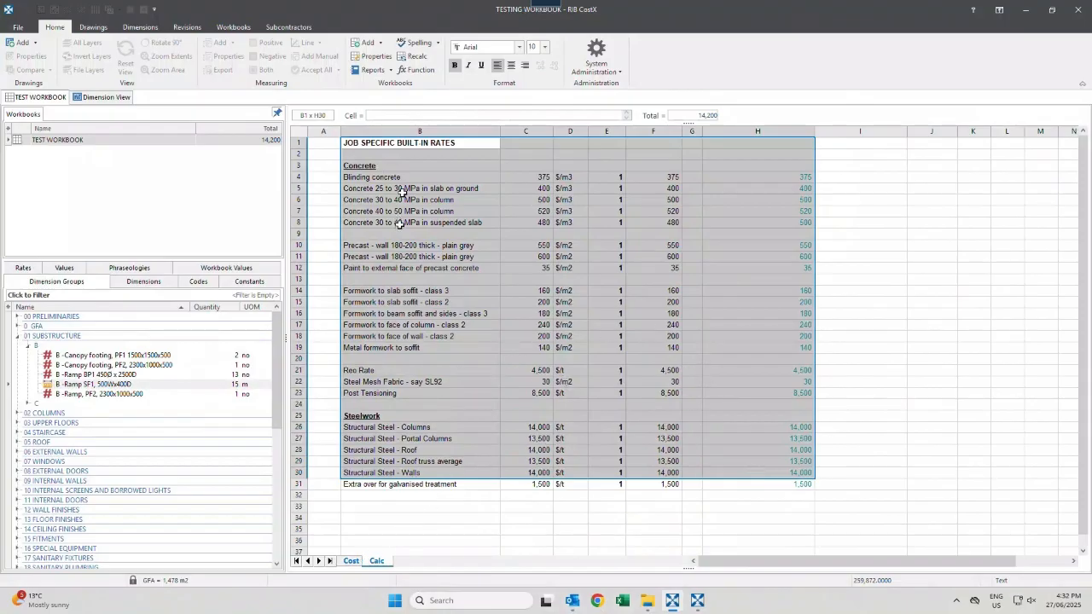
pyautogui.moveTo(404, 166); pyautogui.dragTo(789, 484)
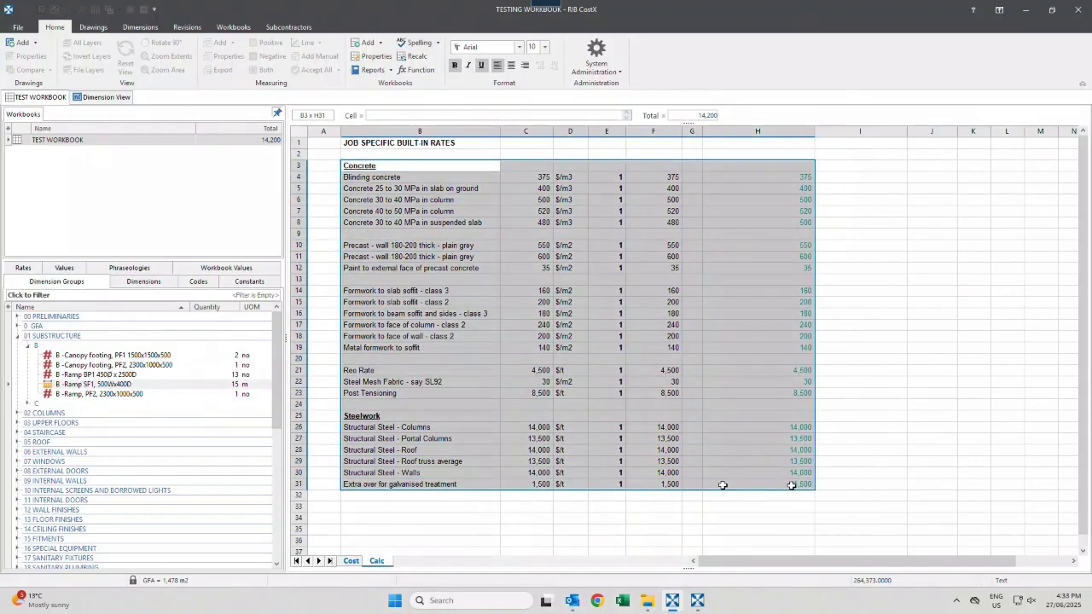
pyautogui.moveTo(402, 167); pyautogui.dragTo(747, 500)
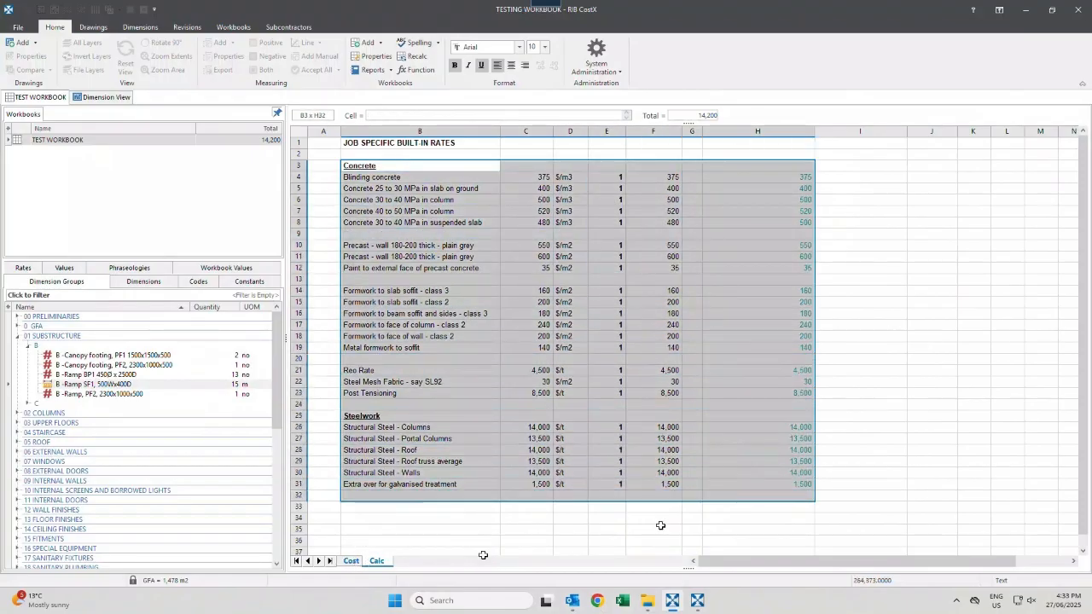
pyautogui.click(351, 563)
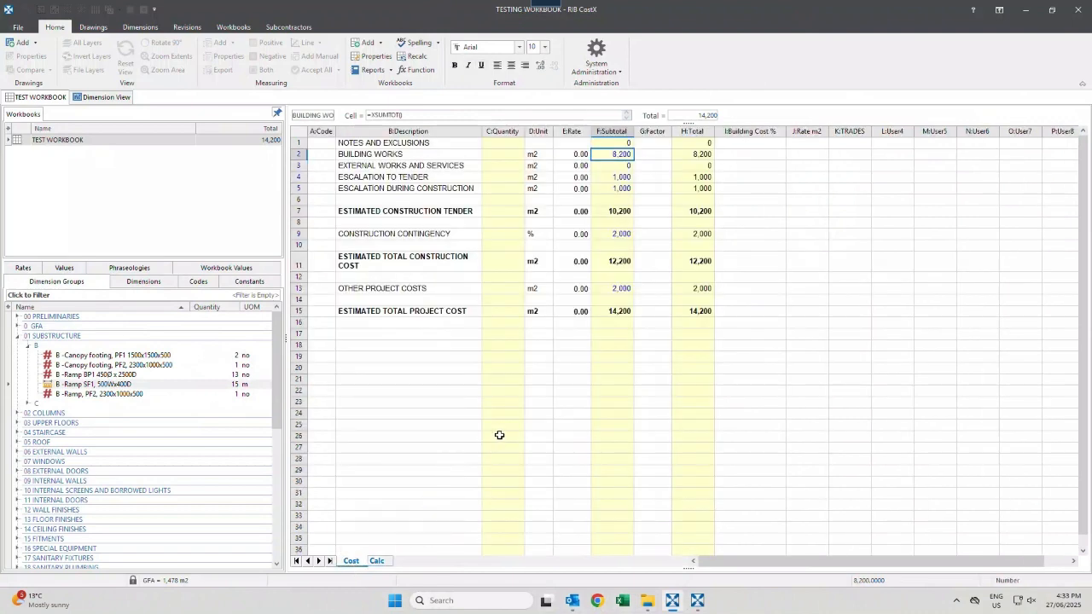
# Compare the top-level cost summary rows with the job-specific rates heading and list on the matching Calc sheet.
pyautogui.click(539, 358)
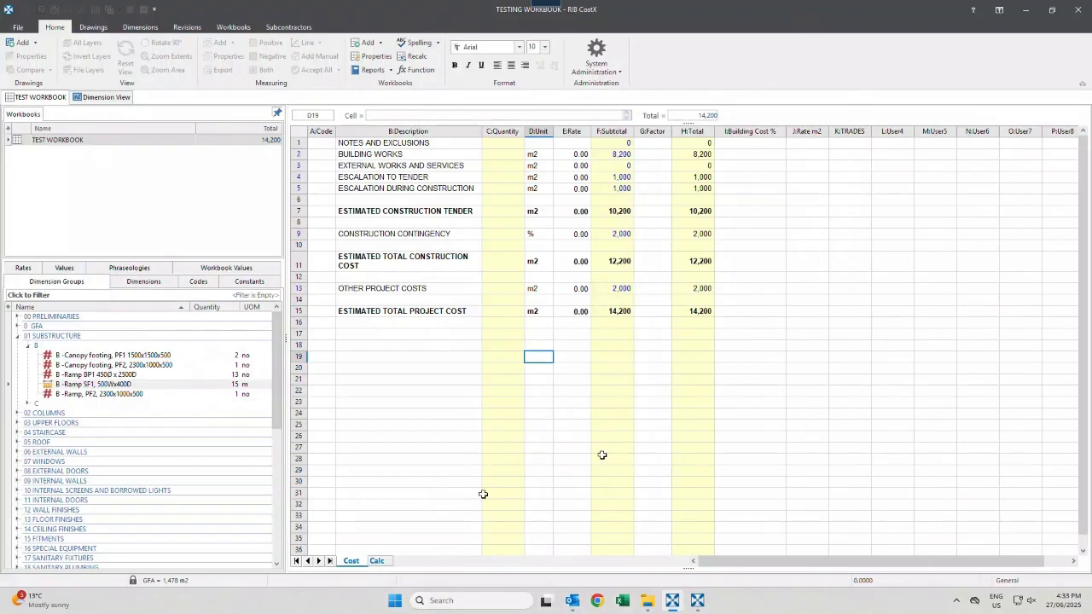
pyautogui.click(377, 562)
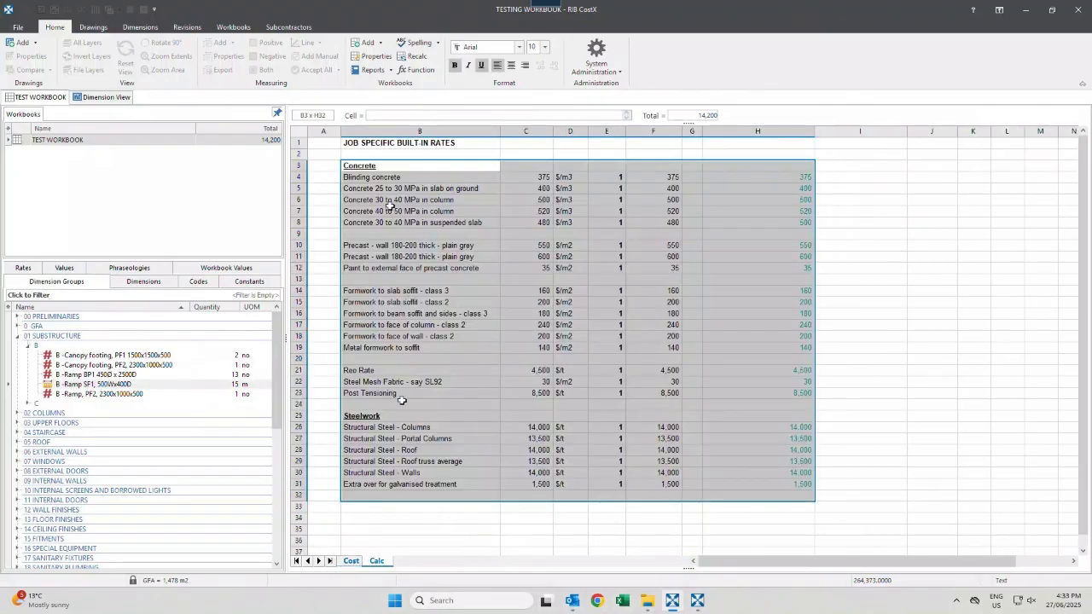
pyautogui.click(382, 148)
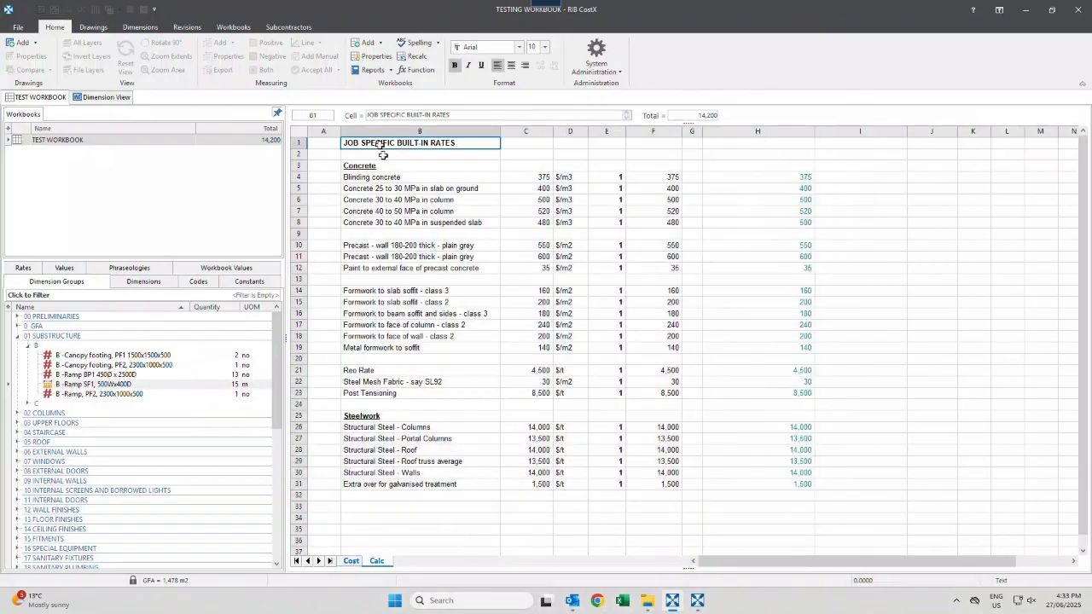
pyautogui.click(349, 563)
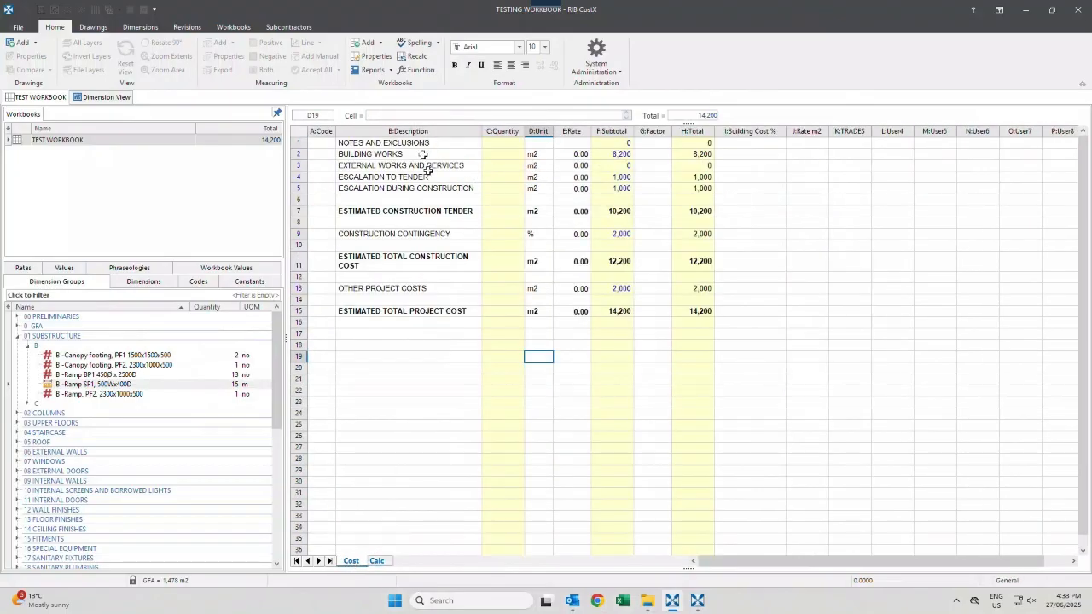
pyautogui.moveTo(423, 155); pyautogui.dragTo(710, 419)
pyautogui.click(378, 562)
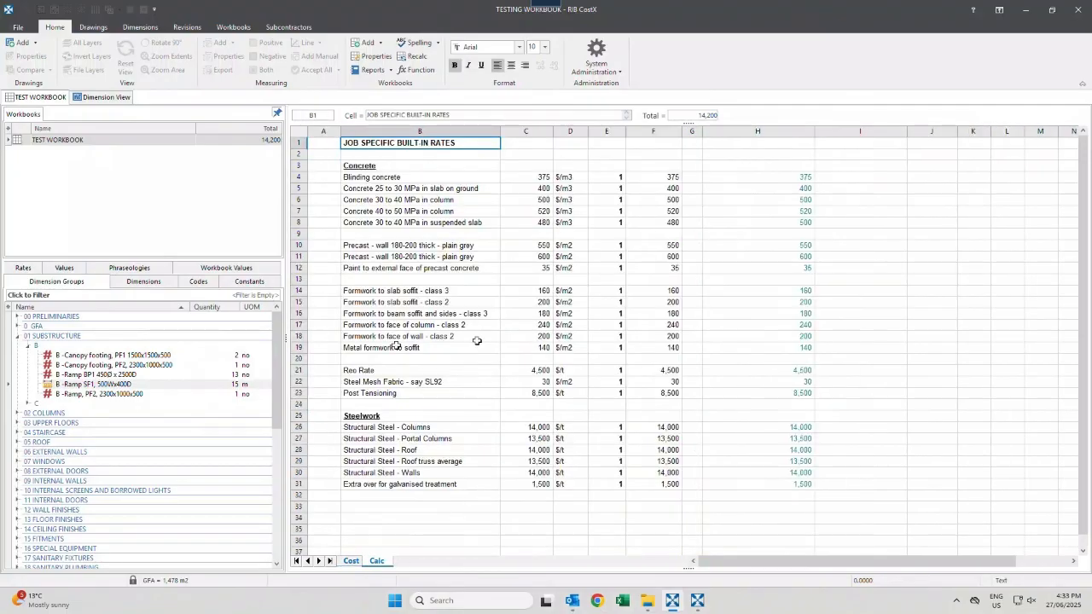
pyautogui.click(350, 561)
# Open the Building Works elements, inspect that level's own Calc sheet, and return to the top-level cost summary.
pyautogui.click(616, 153)
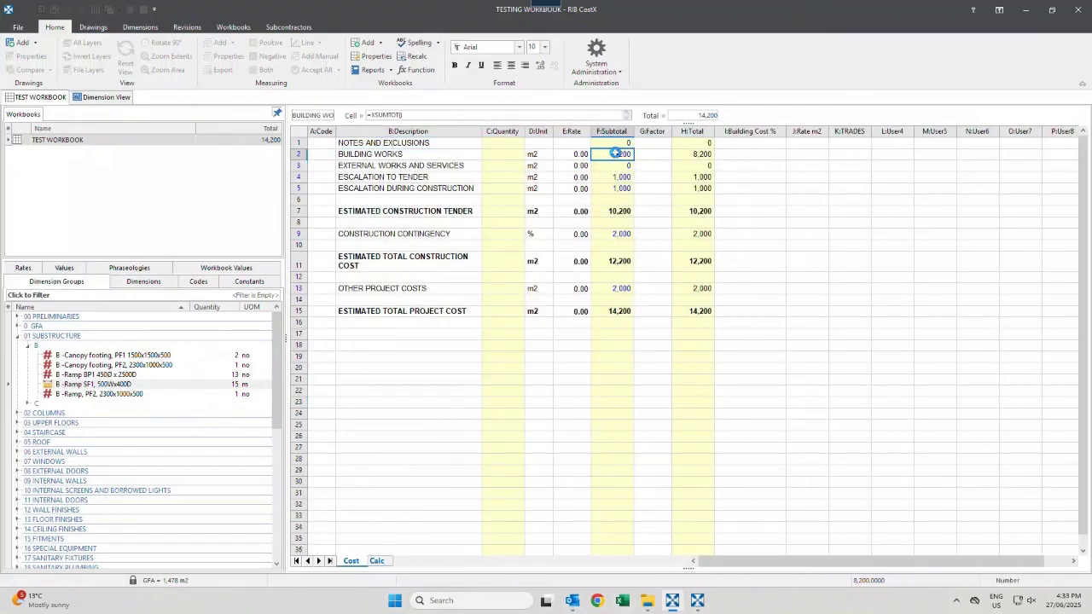
pyautogui.doubleClick(616, 153)
pyautogui.moveTo(402, 168); pyautogui.dragTo(724, 519)
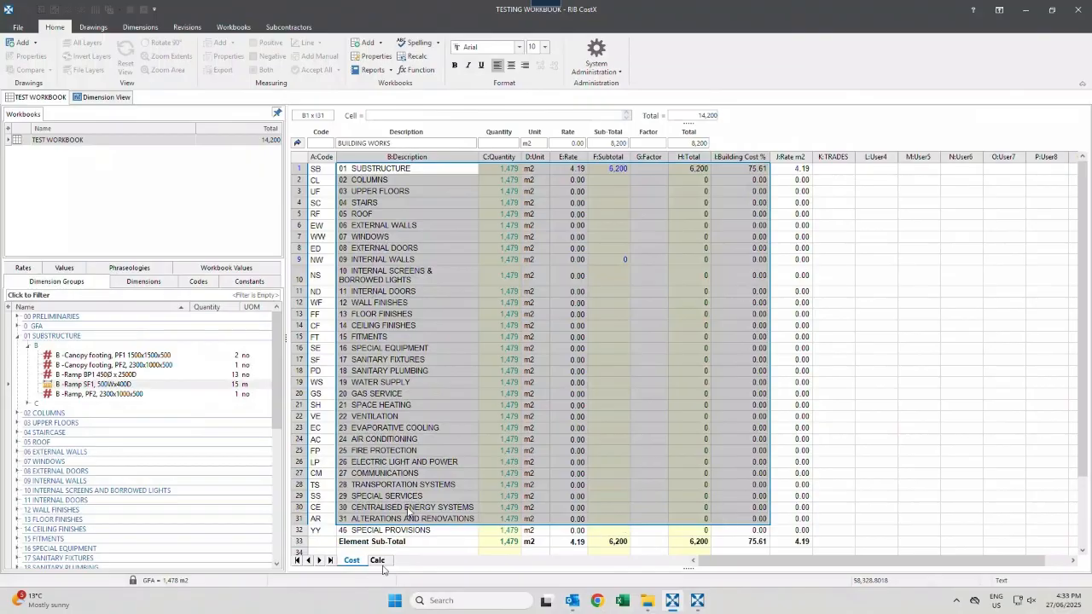
pyautogui.click(379, 561)
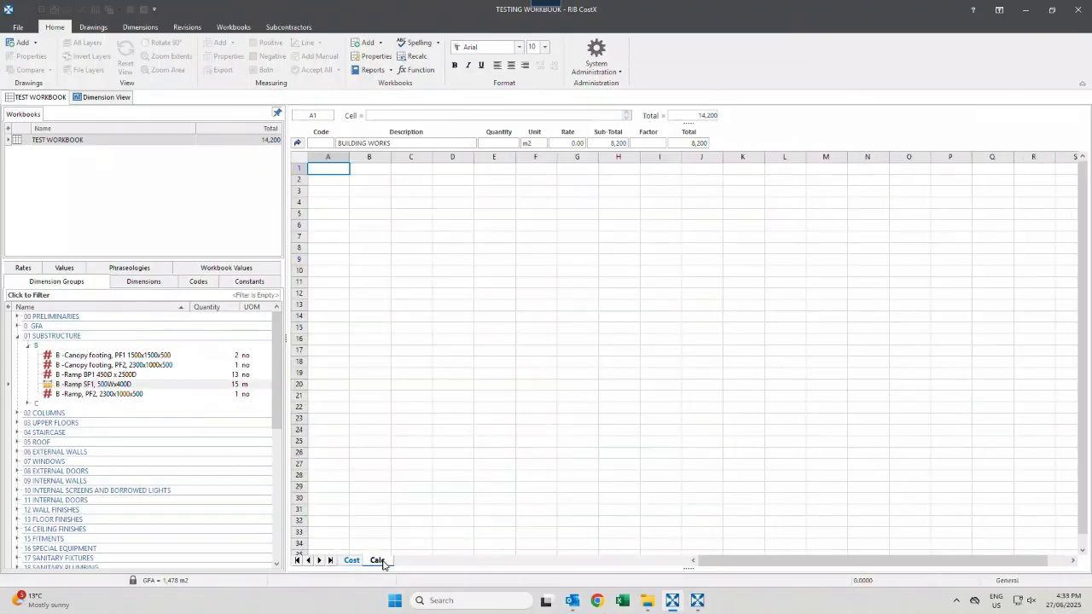
pyautogui.moveTo(370, 168); pyautogui.dragTo(822, 497)
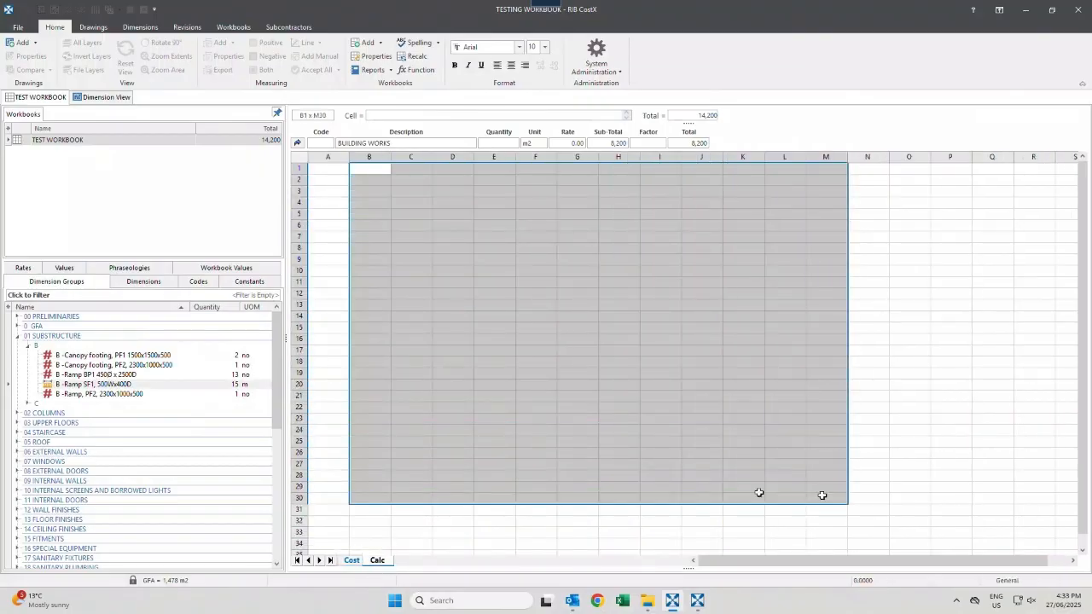
pyautogui.click(351, 561)
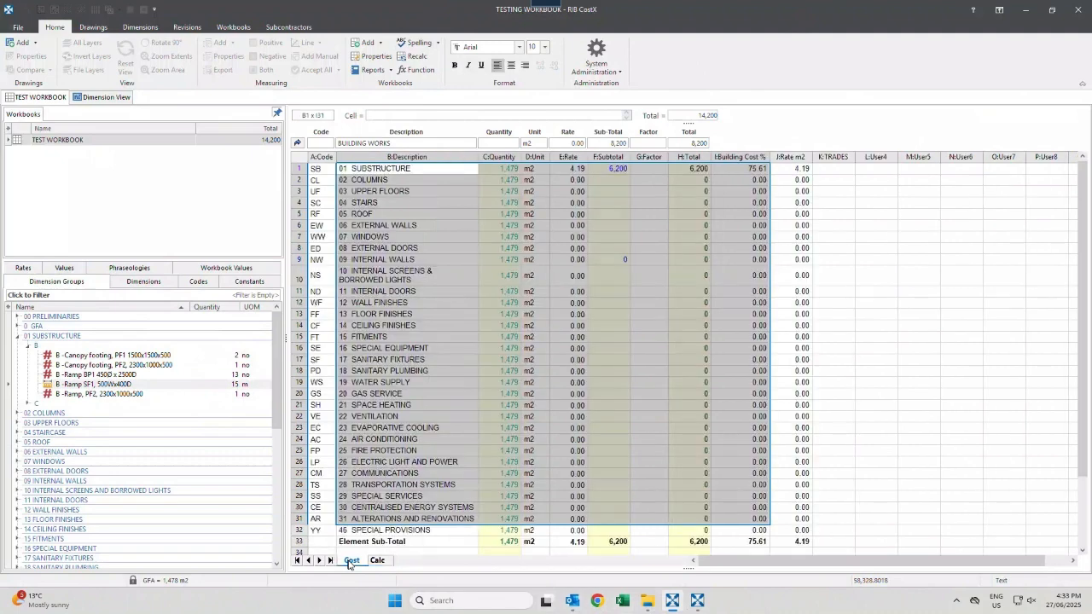
pyautogui.click(298, 145)
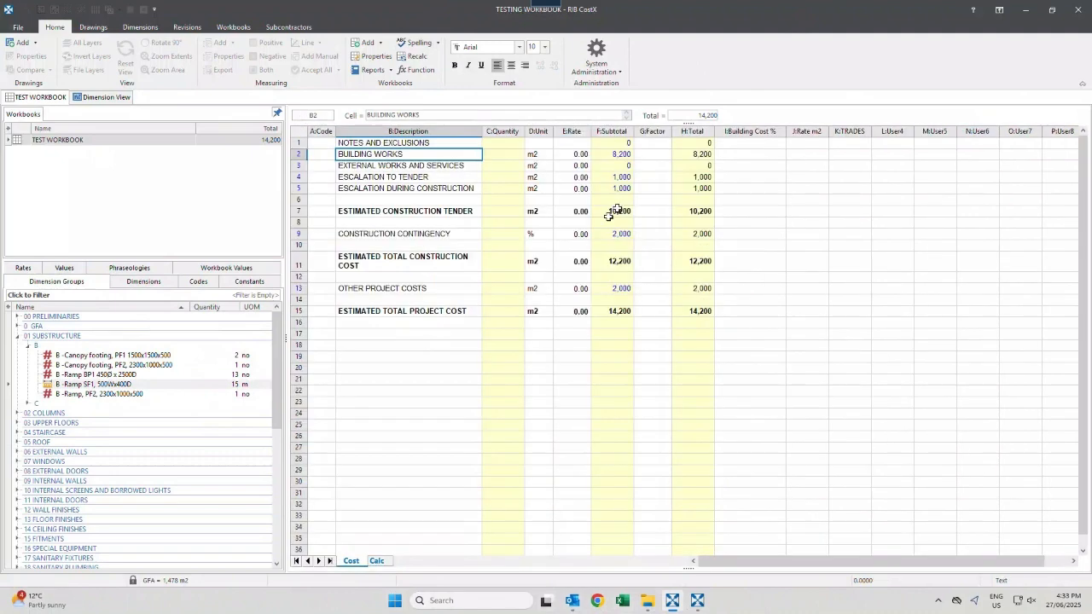
# Compare the top-level Calc sheet with the separate Calc sheet inside Building Works.
pyautogui.click(377, 561)
pyautogui.click(352, 561)
pyautogui.click(614, 155)
pyautogui.doubleClick(615, 154)
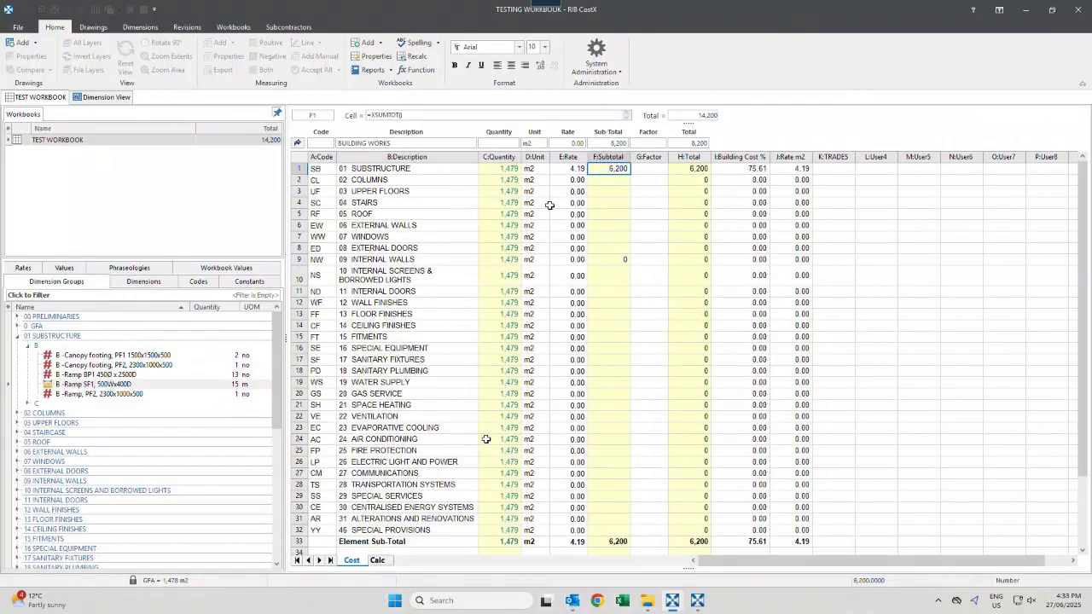
pyautogui.click(385, 566)
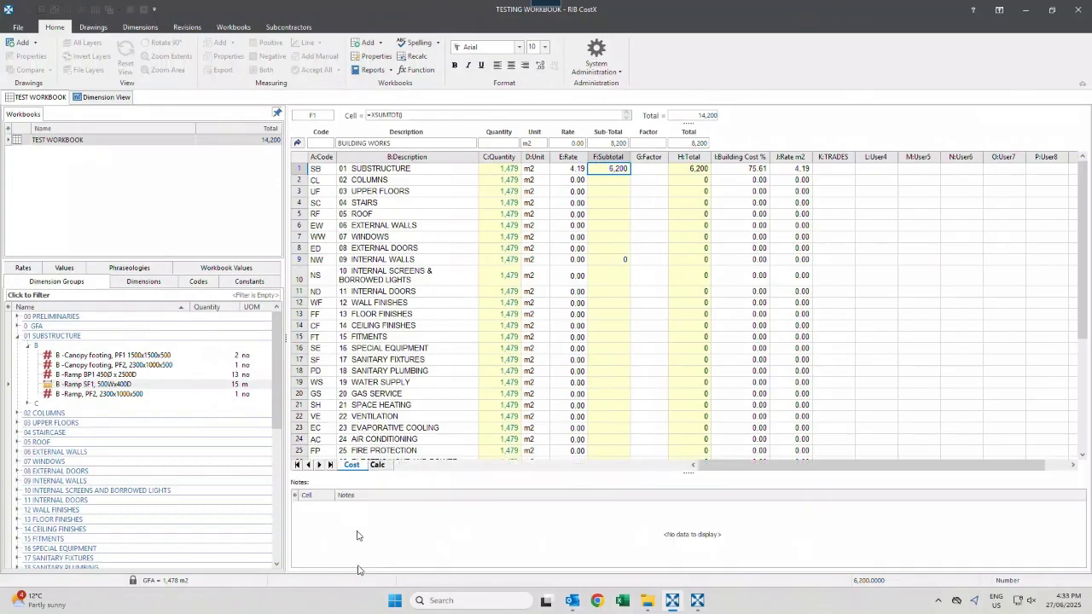
pyautogui.click(378, 468)
pyautogui.click(346, 453)
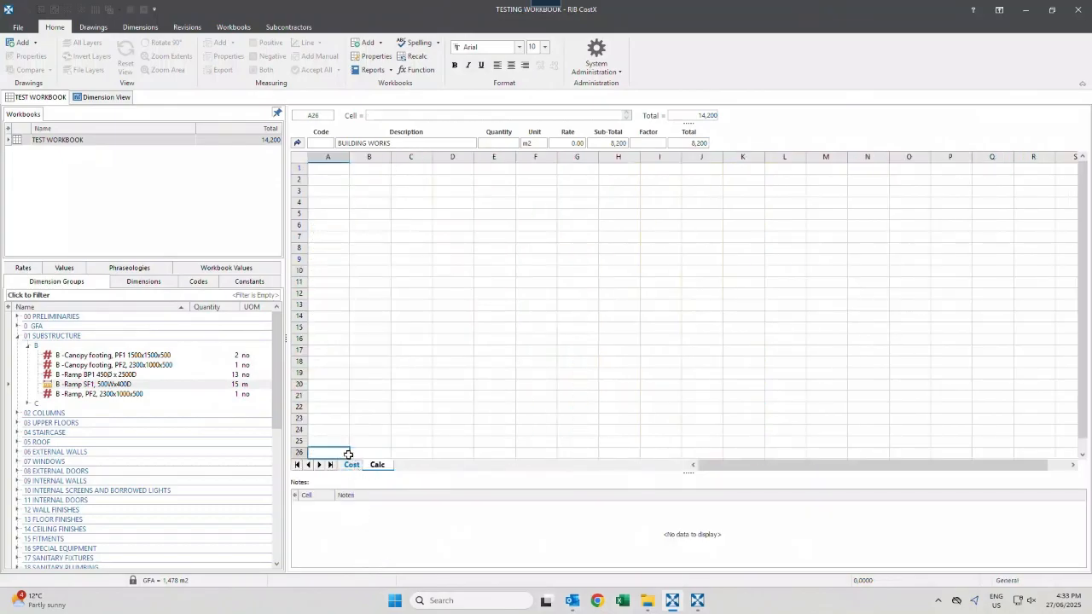
# Return to the job-specific rates on the top-level Calc sheet and collapse the Notes pane.
pyautogui.click(352, 467)
pyautogui.click(301, 143)
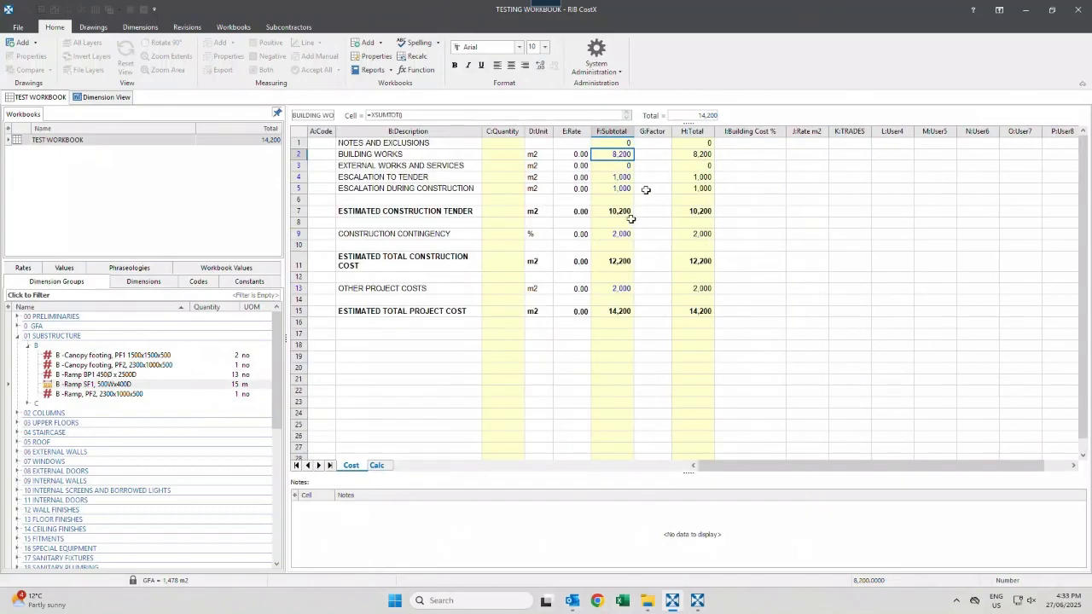
pyautogui.click(377, 466)
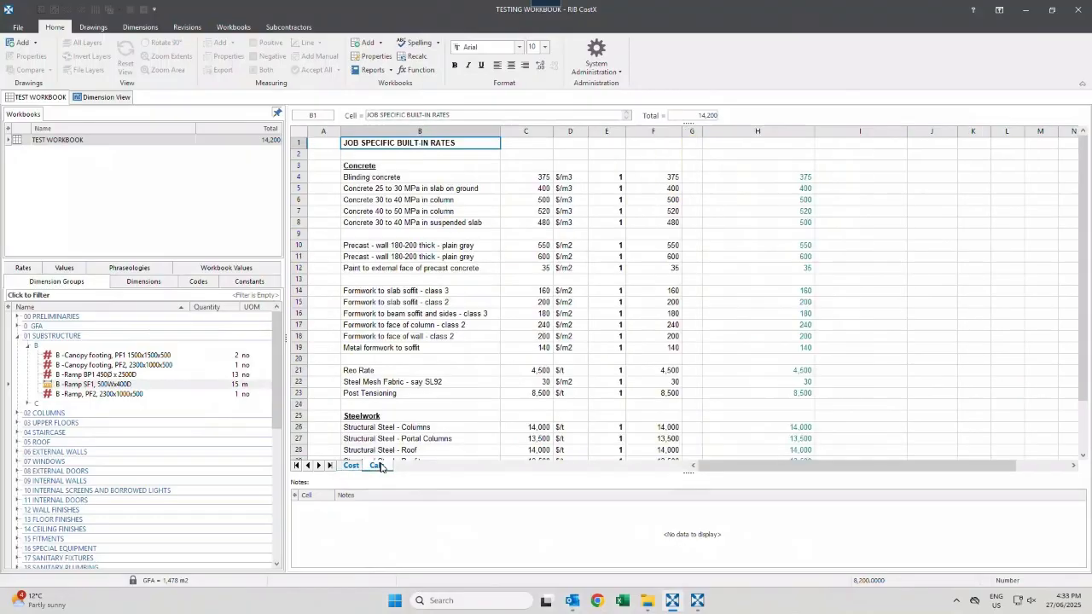
pyautogui.click(689, 472)
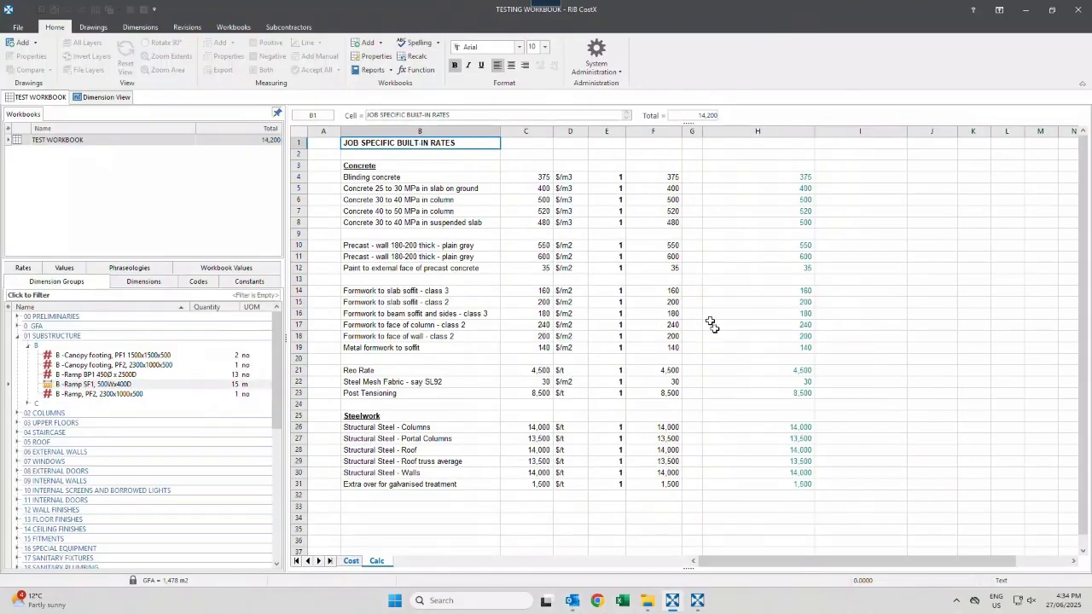